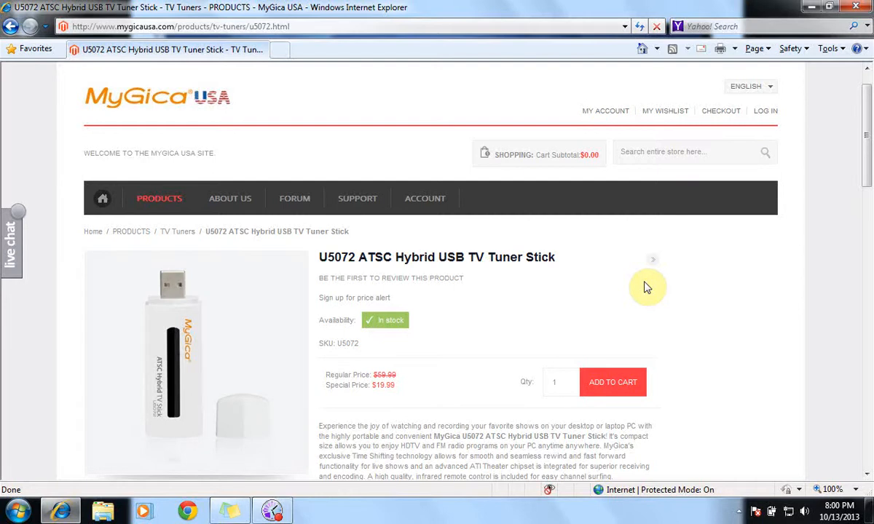
{"action": "left_click", "coordinate": [340, 27]}
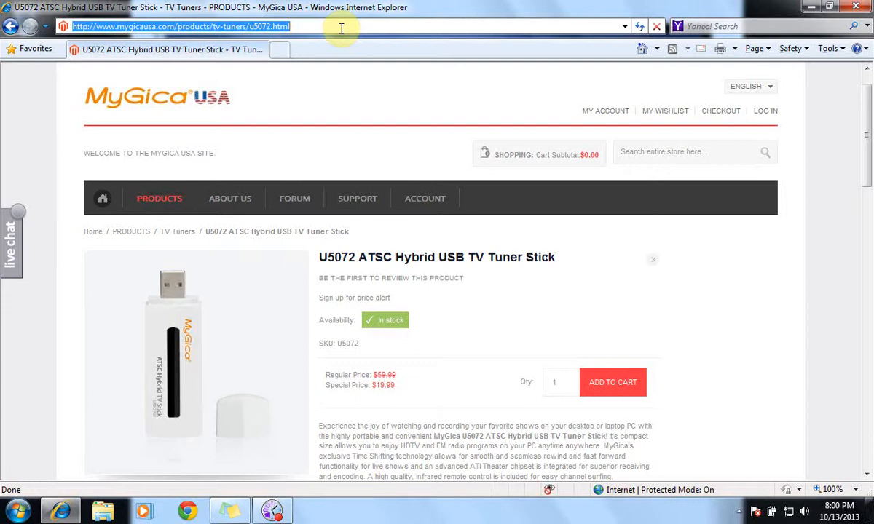
{"action": "type", "text": "www."}
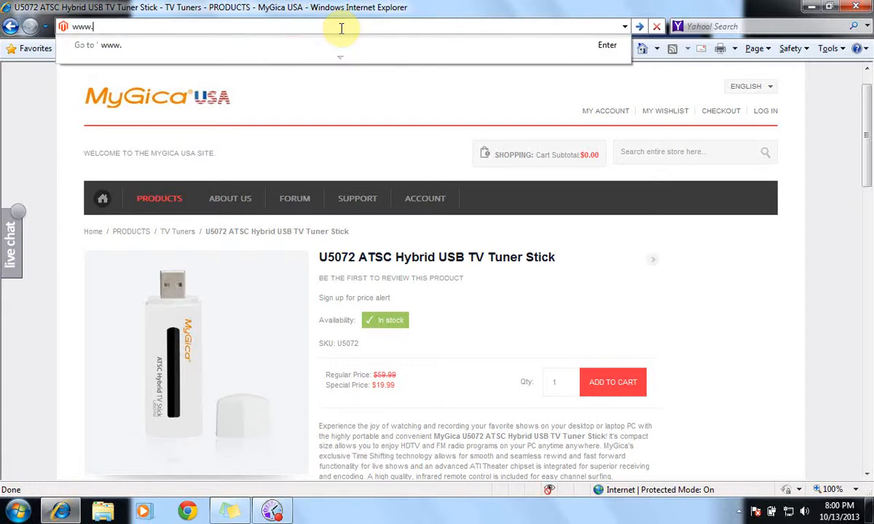
{"action": "type", "text": "mygic"}
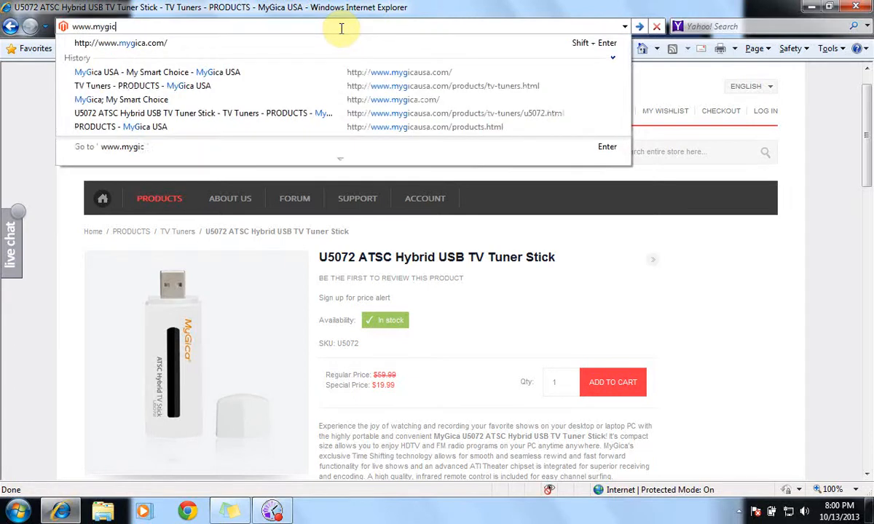
{"action": "type", "text": "a.com"}
{"action": "key", "text": "Return"}
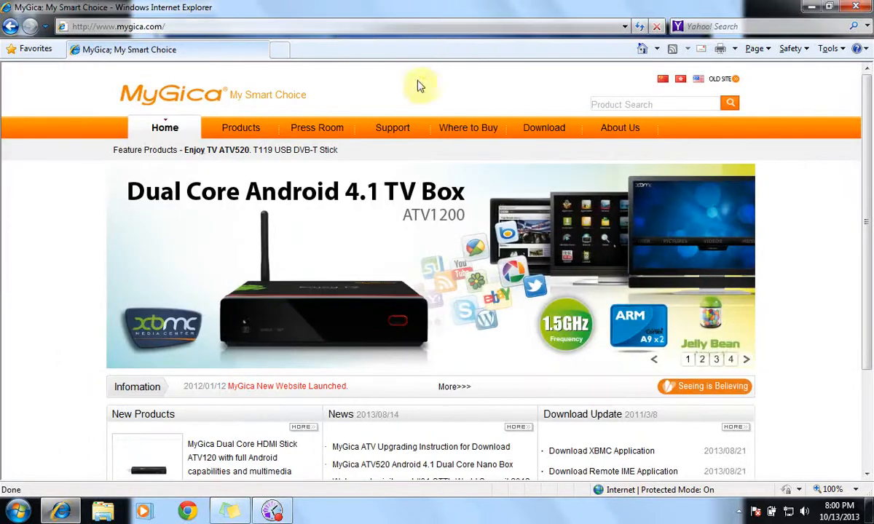
{"action": "mouse_move", "coordinate": [538, 126]}
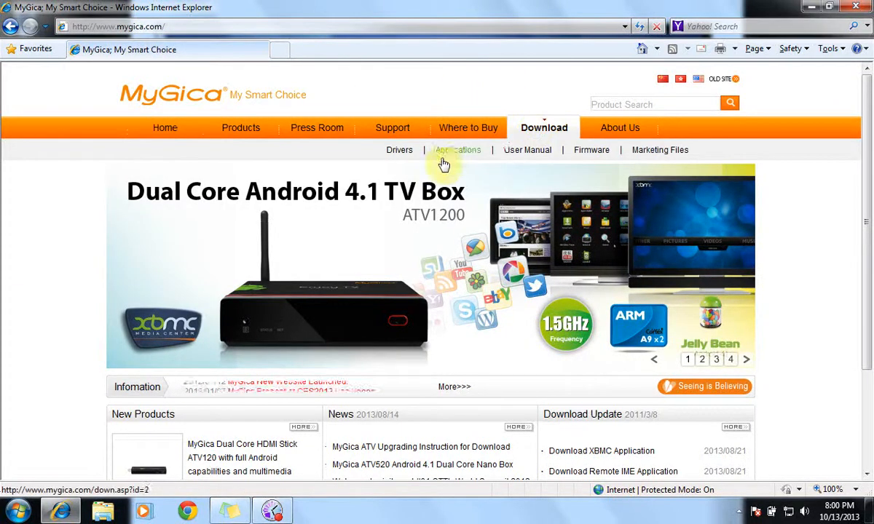
{"action": "left_click", "coordinate": [399, 150]}
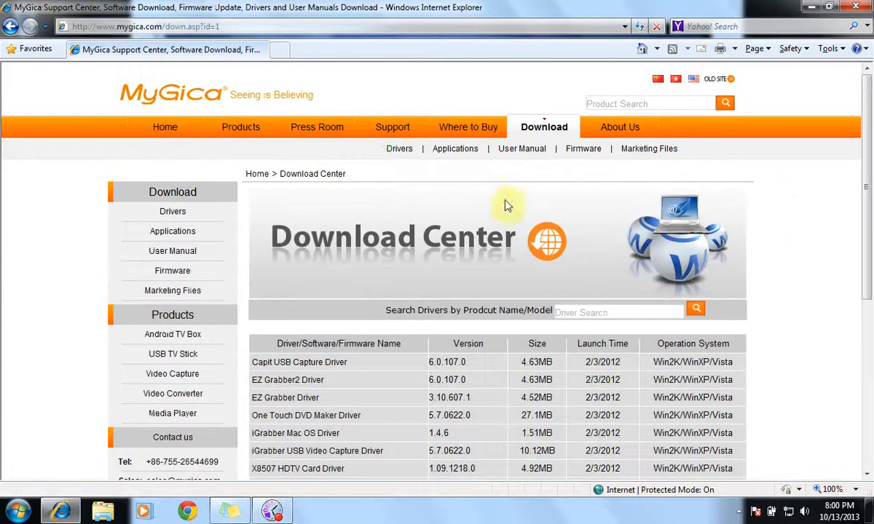
Download the U5072 USB TV Driver and save u5072u5072mdriver.zip in the Downloads folder.
{"action": "left_click_drag", "start_coordinate": [868, 208], "coordinate": [868, 327]}
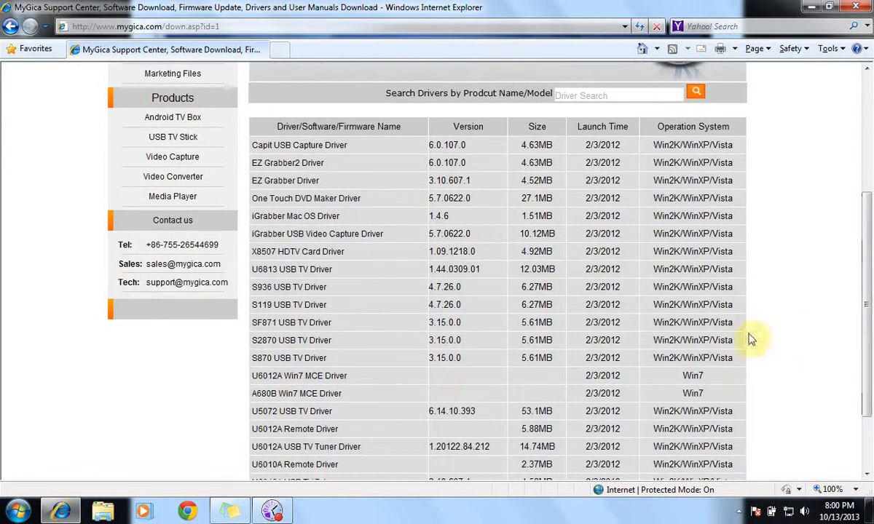
{"action": "left_click", "coordinate": [291, 413]}
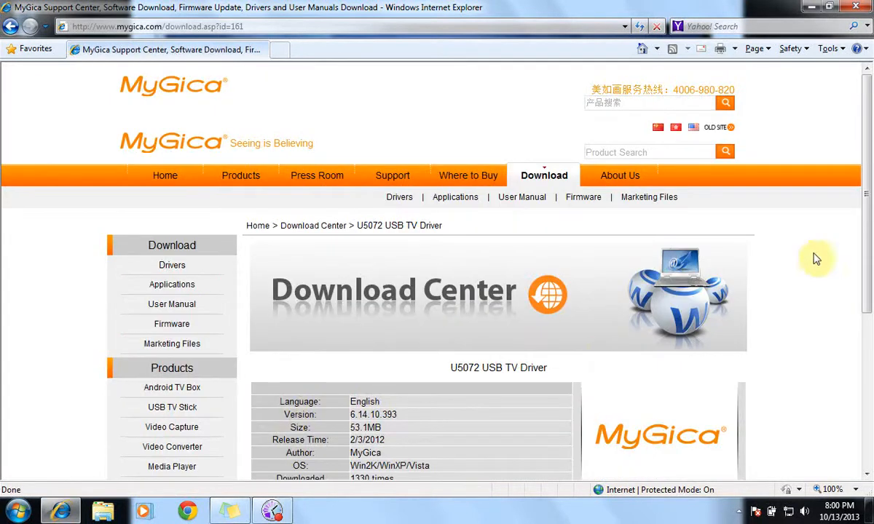
{"action": "left_click_drag", "start_coordinate": [868, 269], "coordinate": [869, 382]}
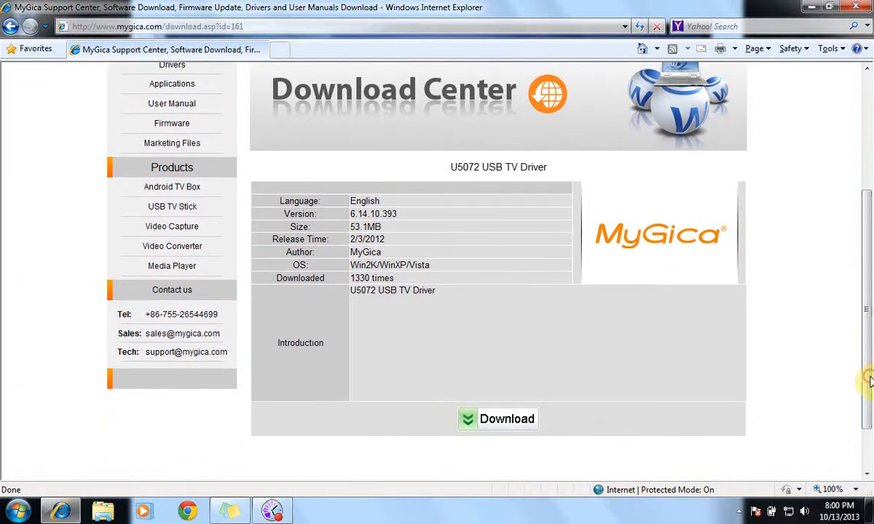
{"action": "left_click", "coordinate": [529, 417]}
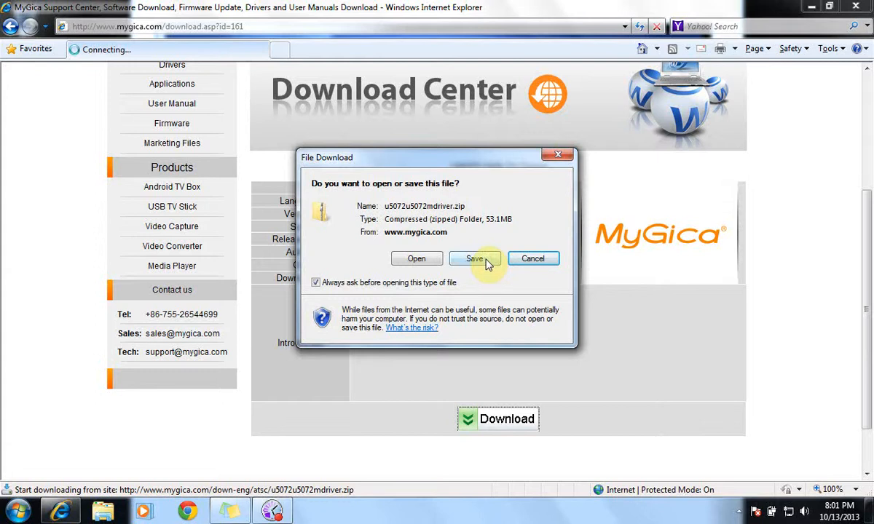
{"action": "left_click", "coordinate": [476, 259]}
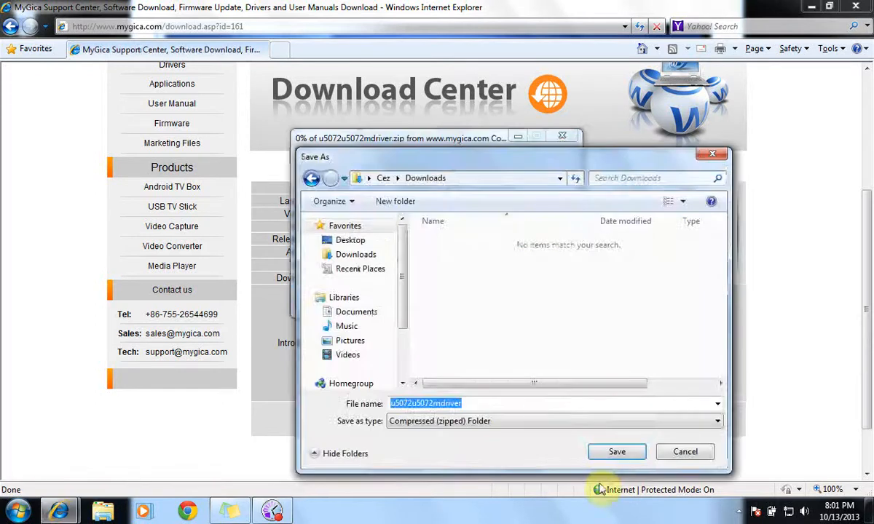
{"action": "left_click", "coordinate": [612, 455]}
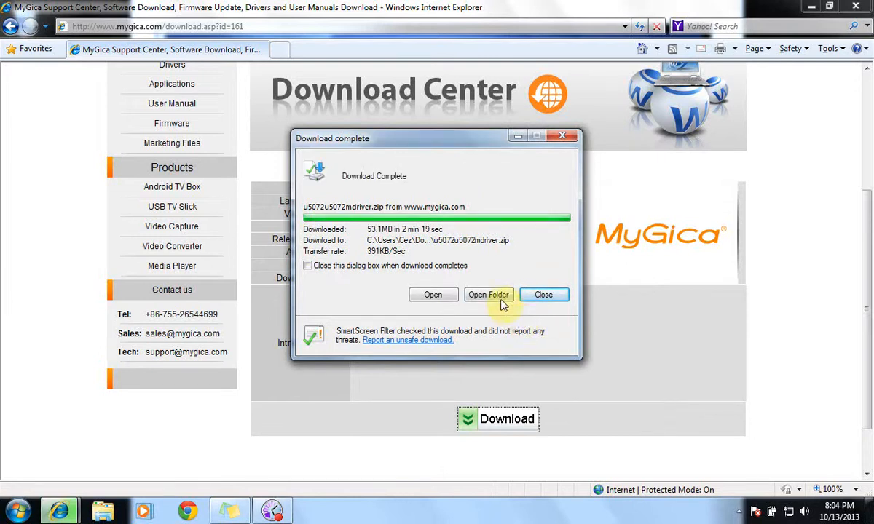
Show the downloaded u5072u5072mdriver archive in its folder and extract all its files to the default destination.
{"action": "left_click", "coordinate": [501, 301]}
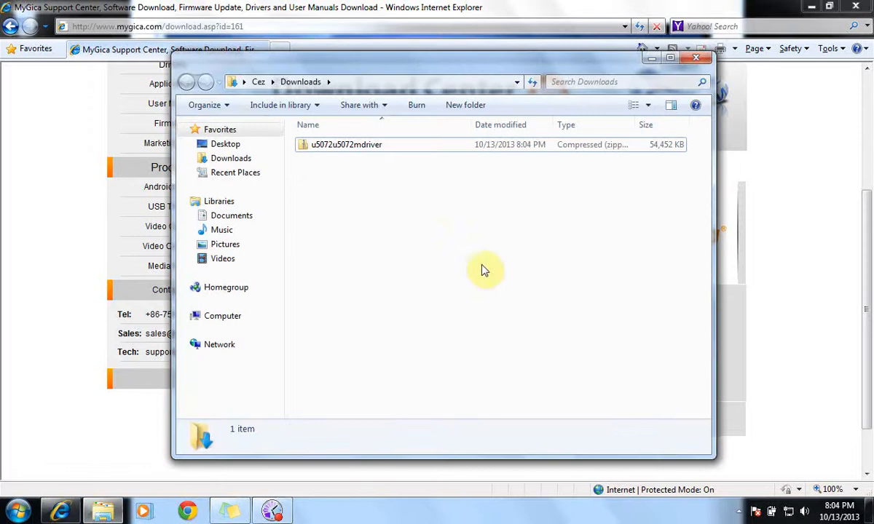
{"action": "left_click", "coordinate": [364, 148]}
{"action": "right_click", "coordinate": [363, 146]}
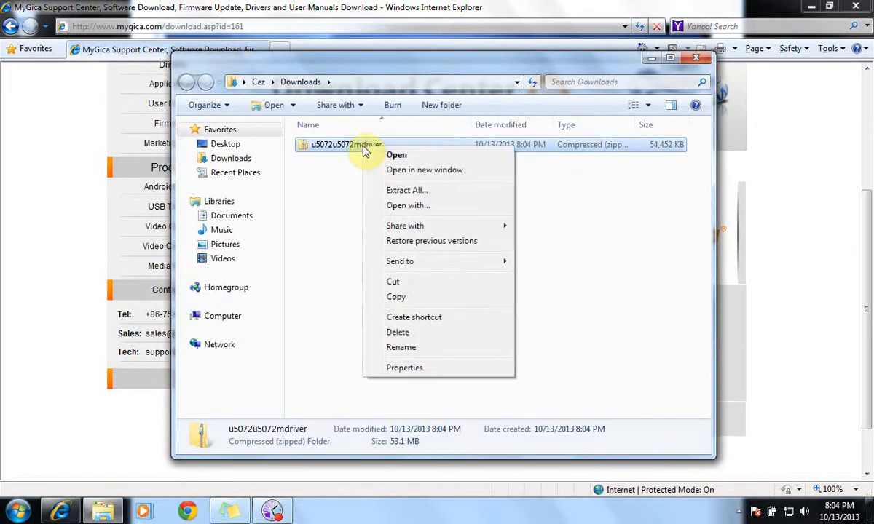
{"action": "left_click", "coordinate": [388, 192]}
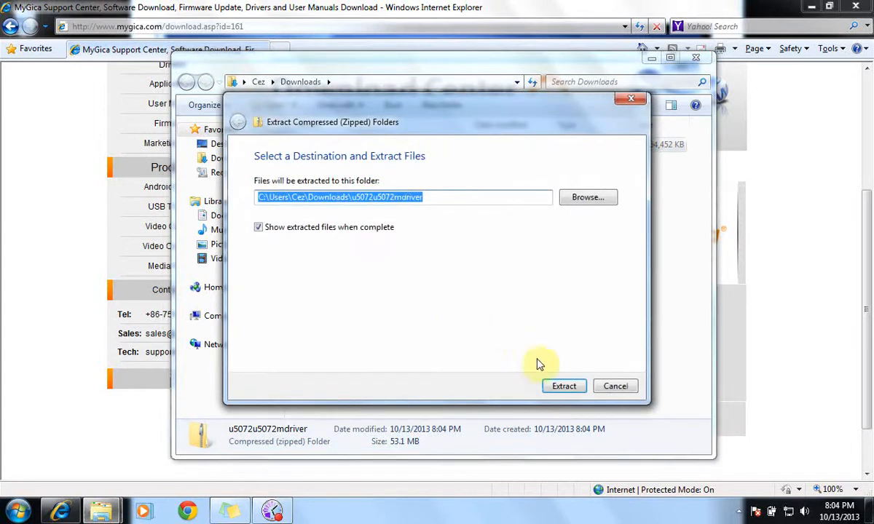
{"action": "left_click", "coordinate": [564, 386]}
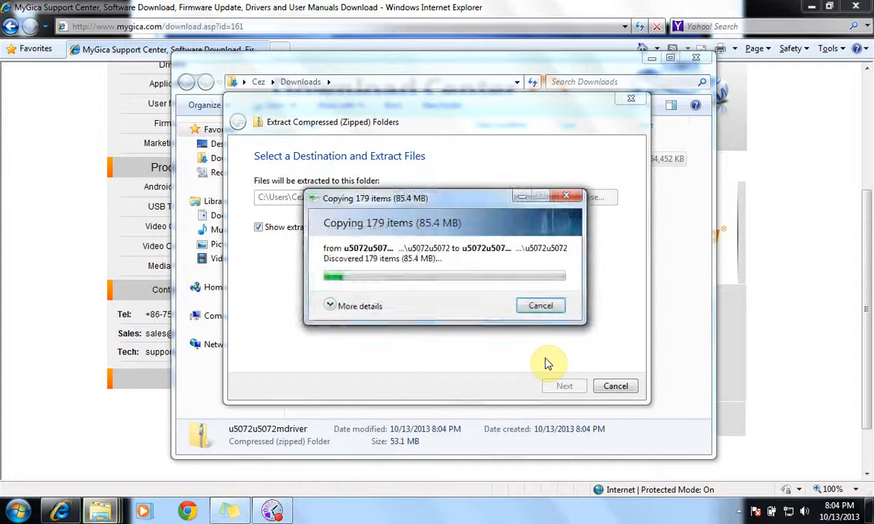
Open the Win732bit folder inside the extracted u5072u5072mdriver Driver folder.
{"action": "left_click", "coordinate": [373, 146]}
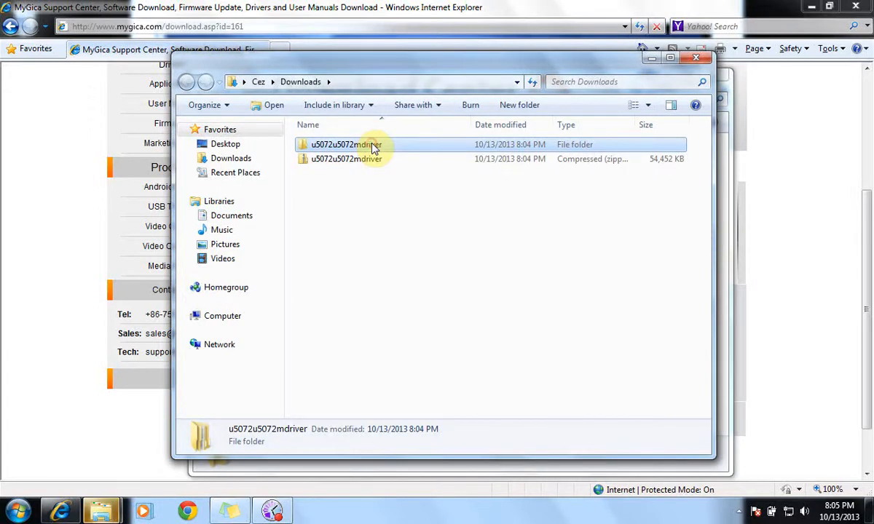
{"action": "double_click", "coordinate": [373, 145]}
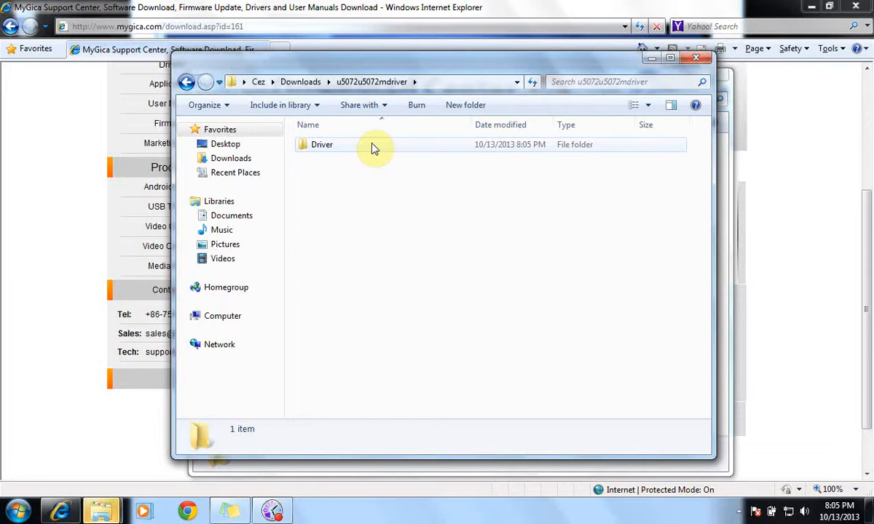
{"action": "left_click", "coordinate": [373, 148]}
{"action": "key", "text": "F2"}
{"action": "double_click", "coordinate": [373, 149]}
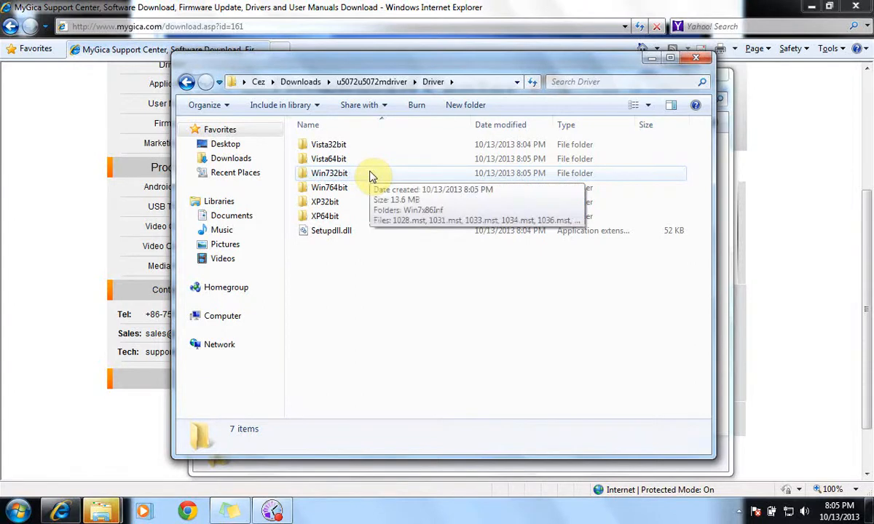
{"action": "double_click", "coordinate": [369, 177]}
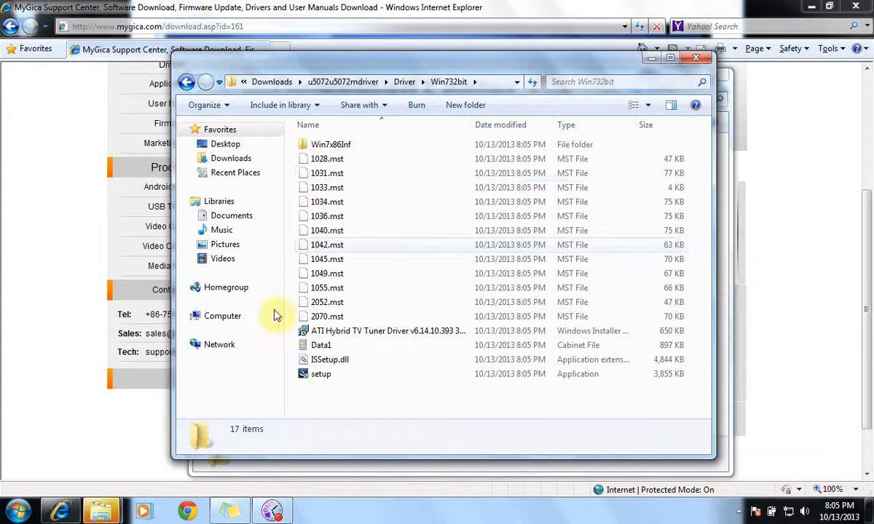
Check the system type in the computer's system properties, then close that window.
{"action": "left_click", "coordinate": [17, 509]}
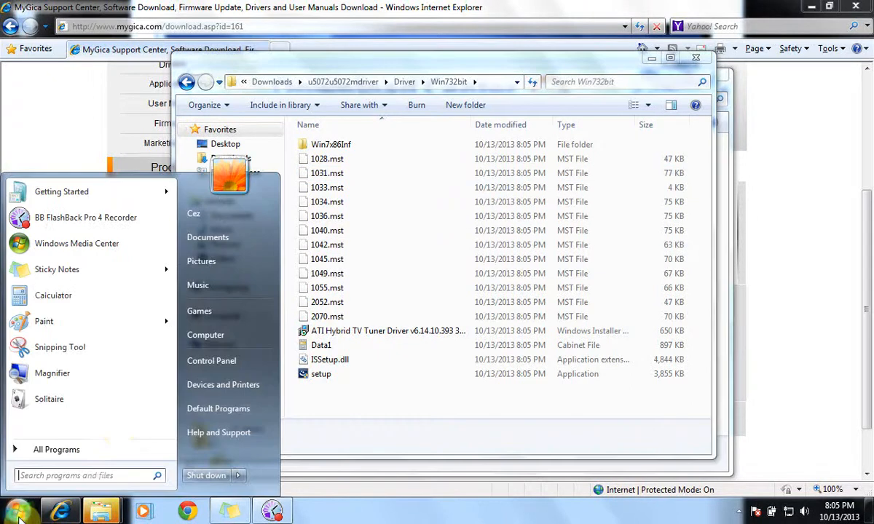
{"action": "right_click", "coordinate": [208, 340]}
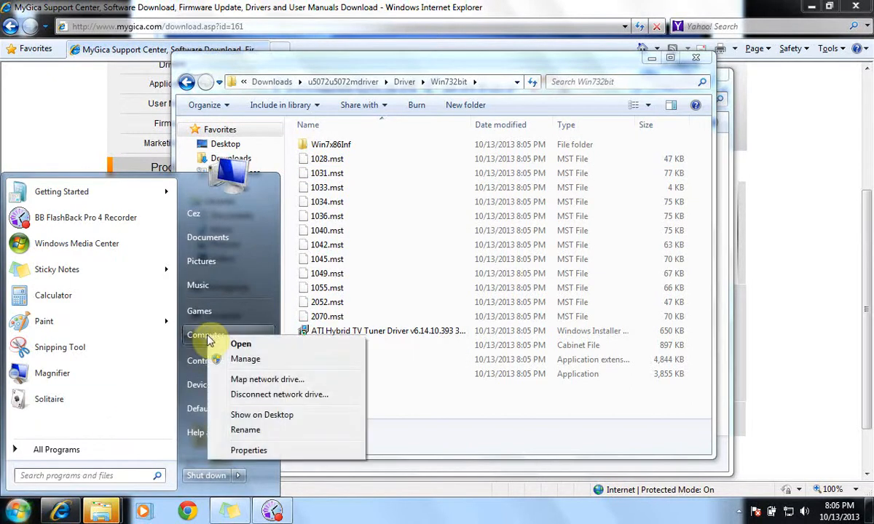
{"action": "left_click", "coordinate": [248, 450]}
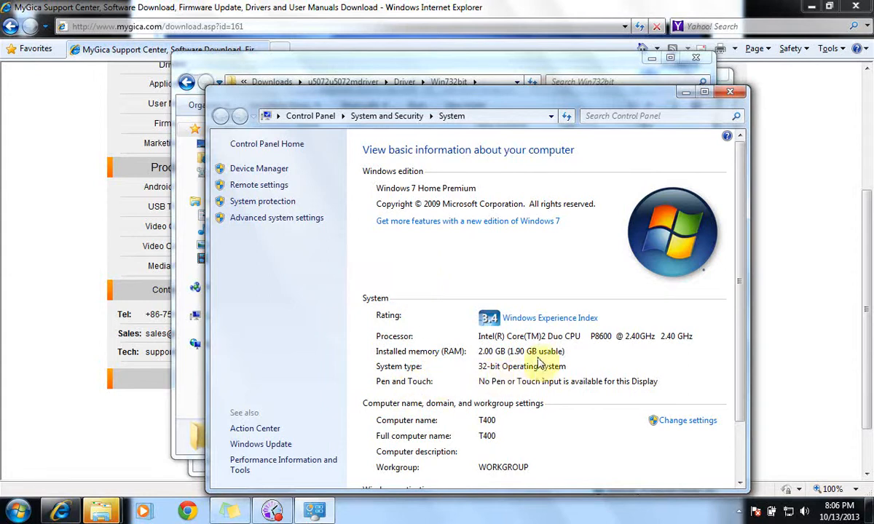
{"action": "left_click", "coordinate": [727, 97]}
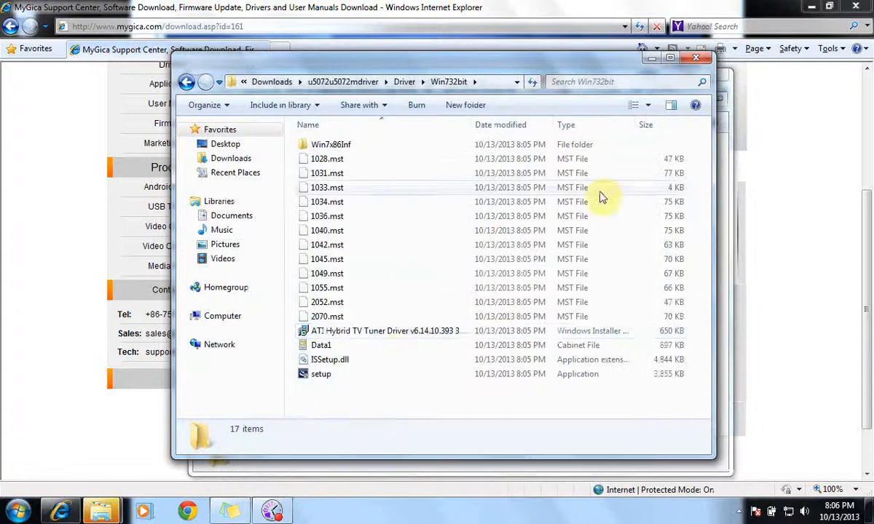
Run setup from the Win732bit folder and install the ATI Hybrid TV Tuner Driver, always trusting software from Beijing Geniatech Inc. Ltd.
{"action": "double_click", "coordinate": [324, 375]}
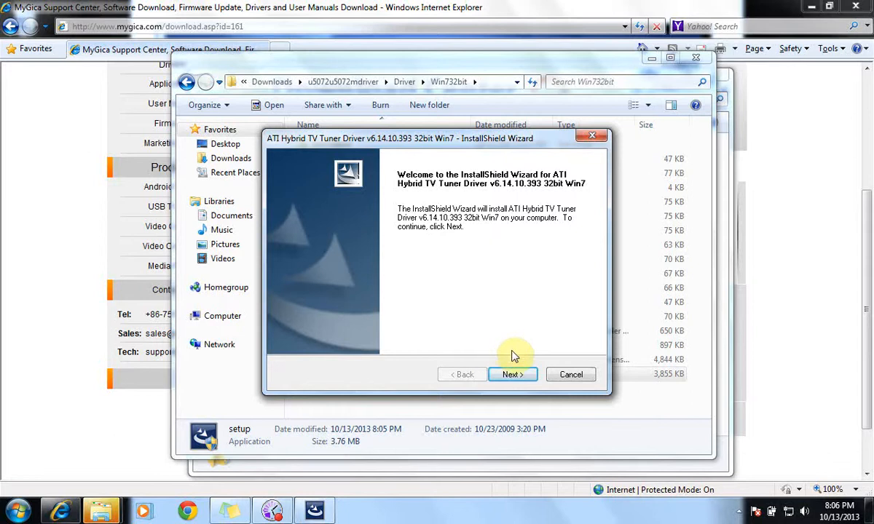
{"action": "left_click", "coordinate": [512, 373]}
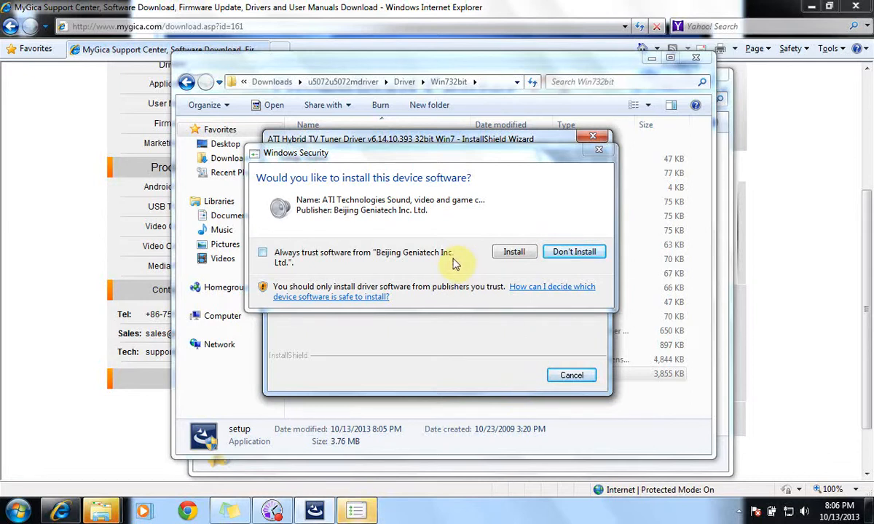
{"action": "left_click", "coordinate": [262, 253]}
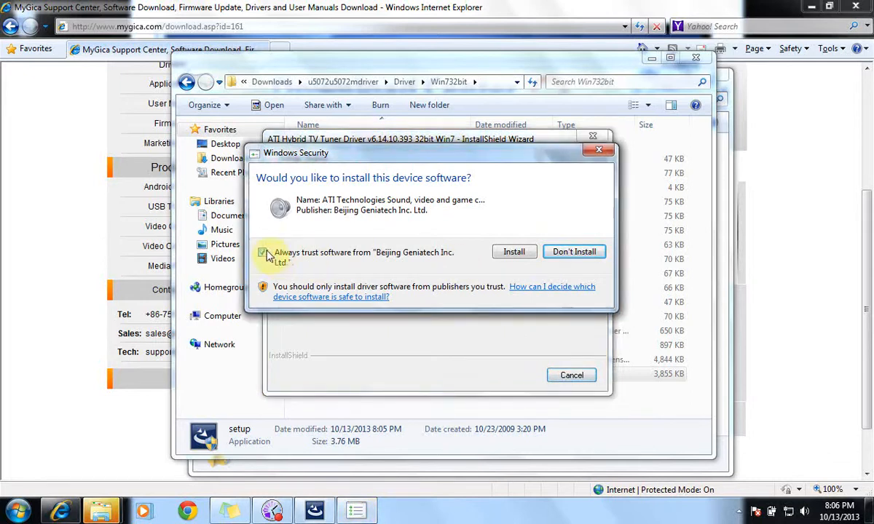
{"action": "left_click", "coordinate": [500, 255]}
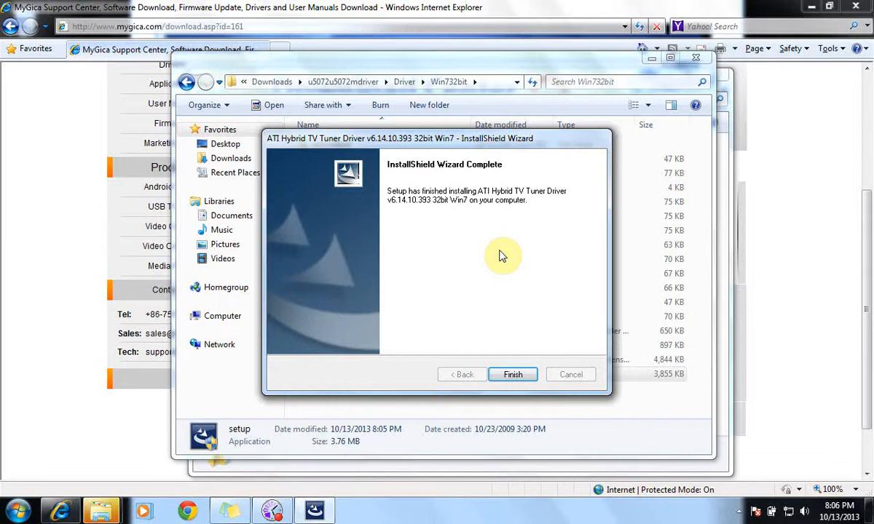
{"action": "left_click", "coordinate": [512, 375]}
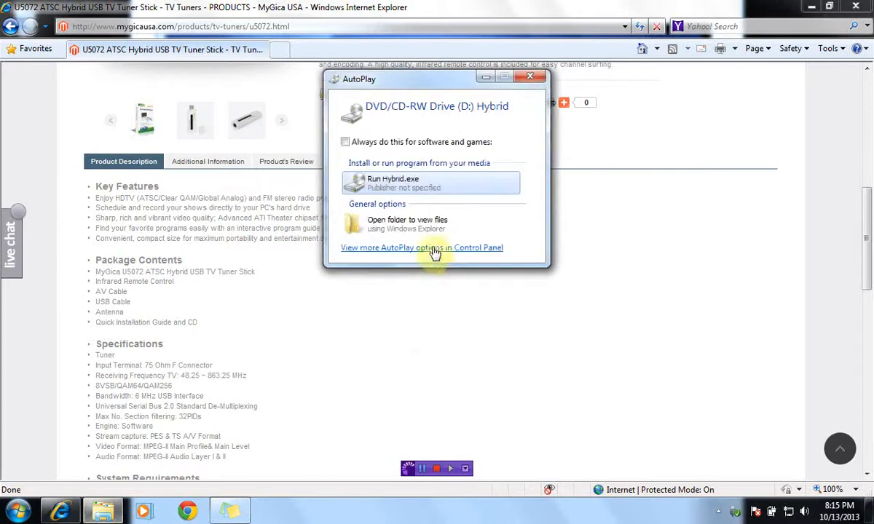
Run Hybrid.exe from the DVD drive and start the software installation with English as the setup language.
{"action": "left_click", "coordinate": [420, 187]}
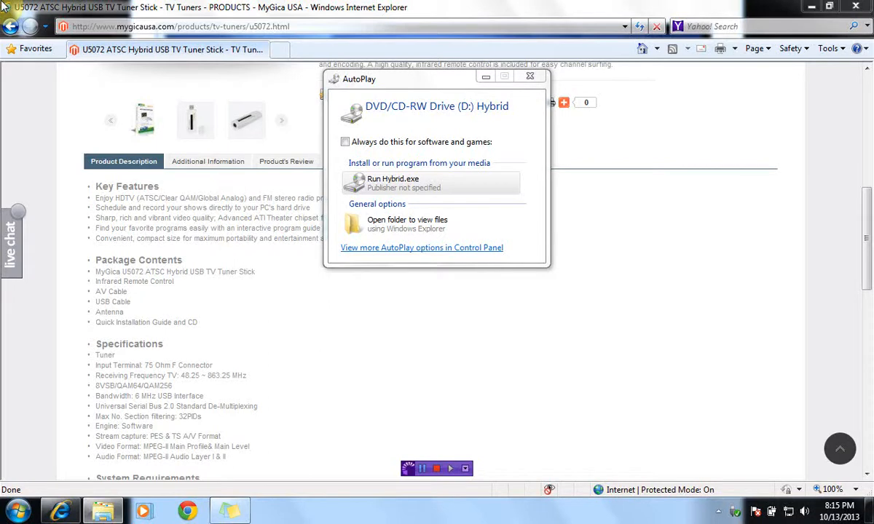
{"action": "left_click", "coordinate": [482, 185]}
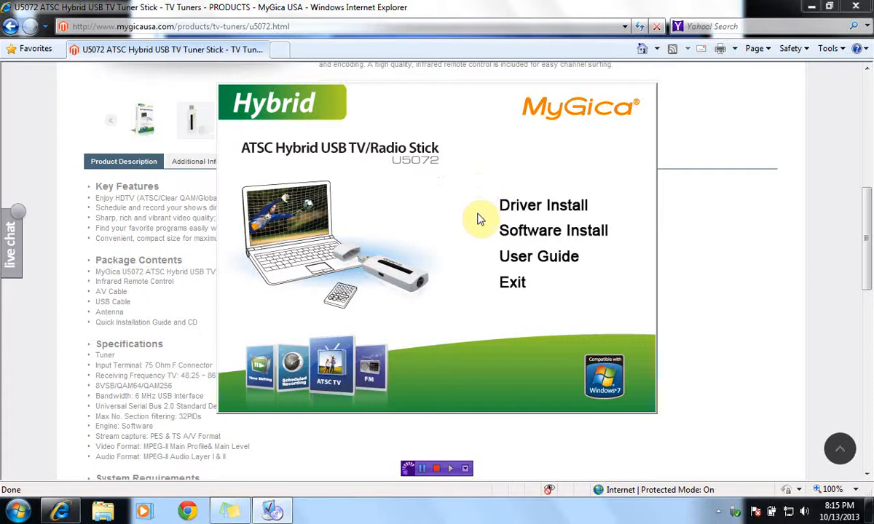
{"action": "left_click", "coordinate": [518, 238]}
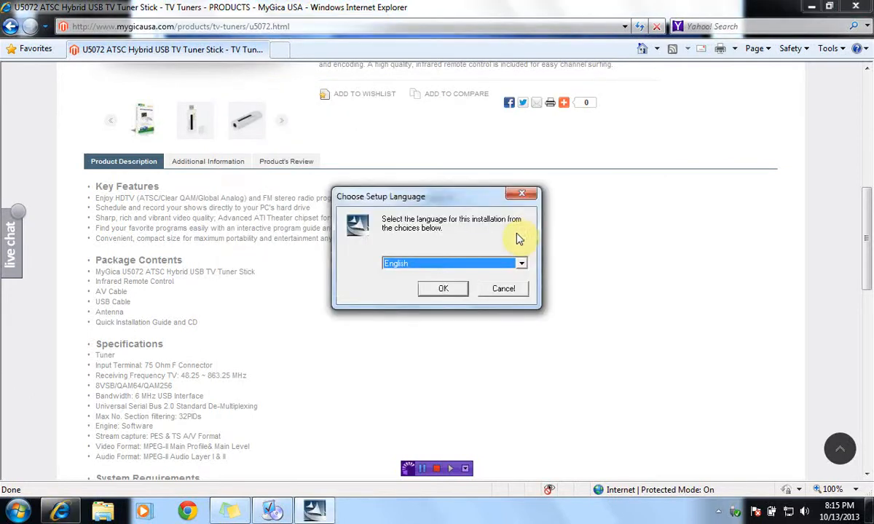
{"action": "left_click", "coordinate": [443, 289]}
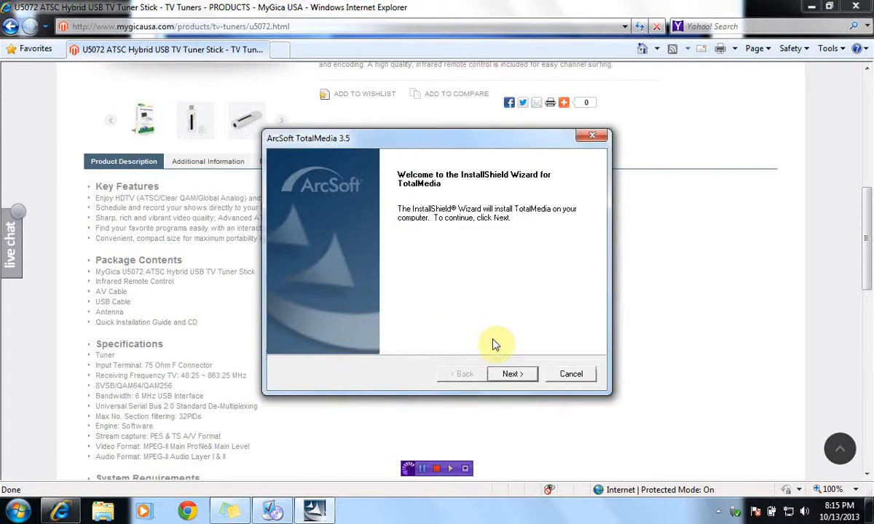
Go past the installer's welcome page, read the TotalMedia license agreement through to its end, and accept it.
{"action": "left_click", "coordinate": [512, 375]}
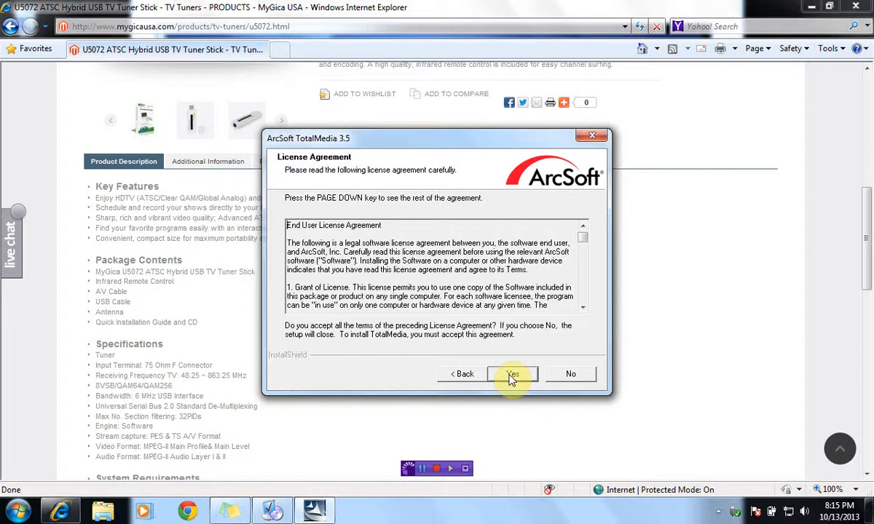
{"action": "left_click", "coordinate": [582, 299]}
{"action": "left_click", "coordinate": [582, 298]}
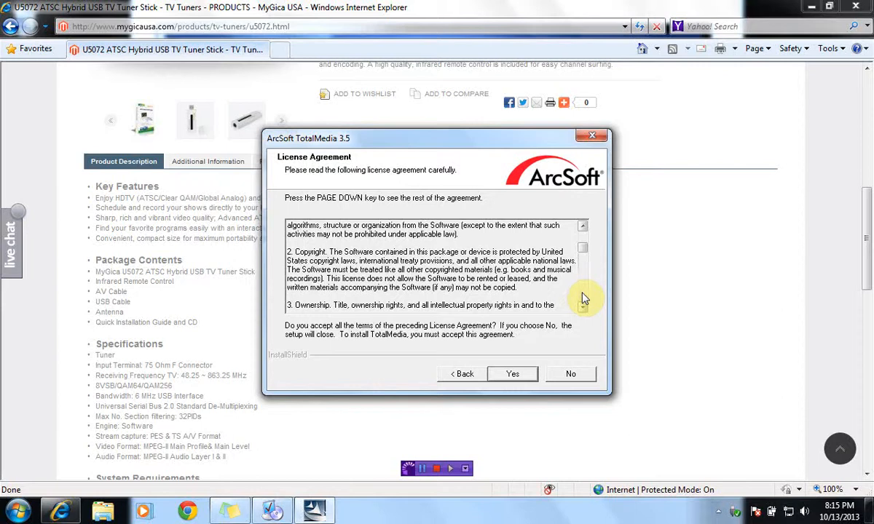
{"action": "left_click", "coordinate": [582, 299]}
{"action": "left_click", "coordinate": [583, 298]}
{"action": "left_click", "coordinate": [583, 298]}
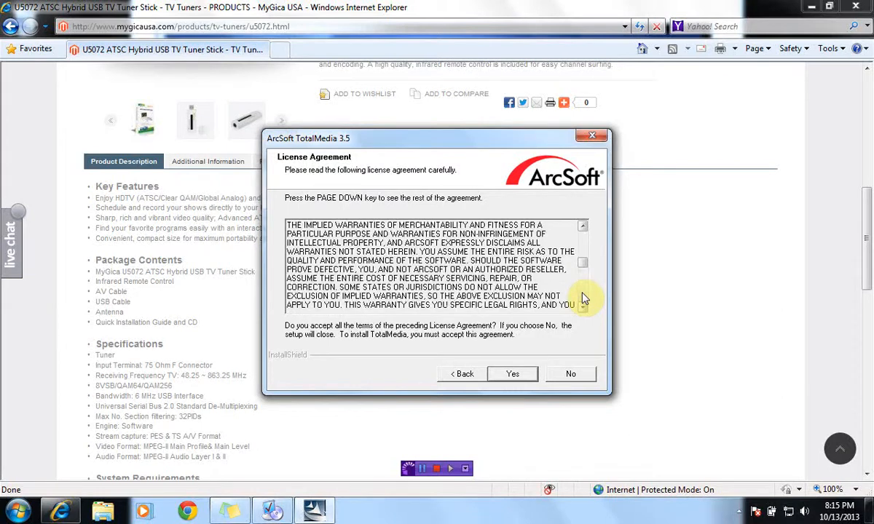
{"action": "left_click", "coordinate": [582, 298]}
{"action": "left_click", "coordinate": [583, 298]}
{"action": "left_click", "coordinate": [582, 298]}
{"action": "left_click", "coordinate": [582, 298]}
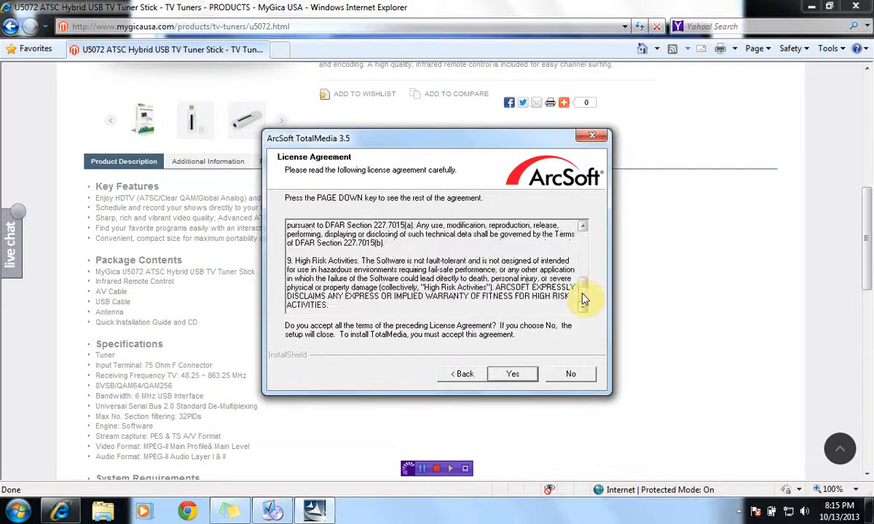
{"action": "left_click", "coordinate": [582, 299]}
{"action": "left_click", "coordinate": [582, 299]}
{"action": "left_click", "coordinate": [584, 302]}
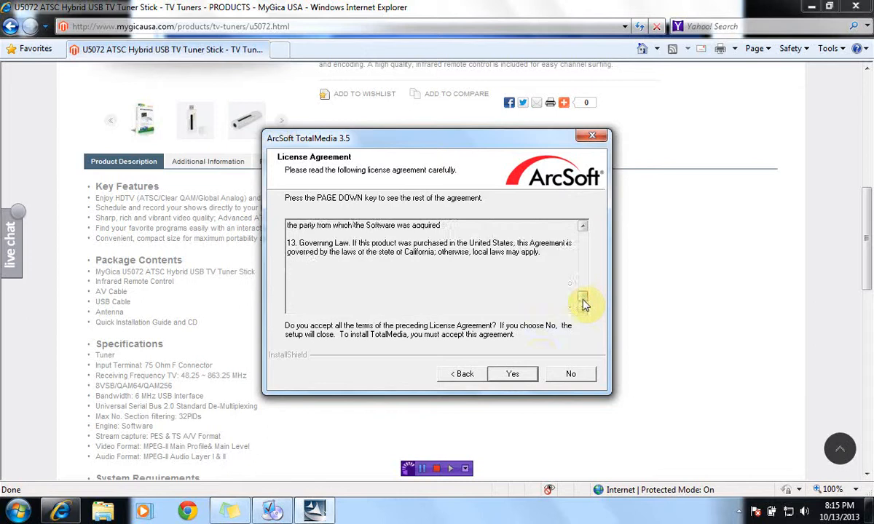
{"action": "left_click", "coordinate": [529, 374]}
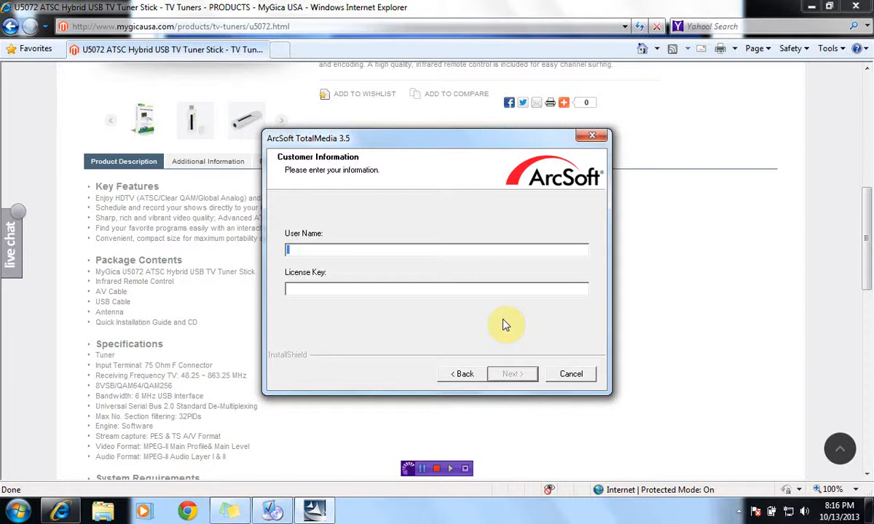
Enter Tutorial as the user name and fill in the license key in the installer's customer information.
{"action": "type", "text": "Tutorial"}
{"action": "key", "text": "Tab"}
{"action": "type", "text": "PN"}
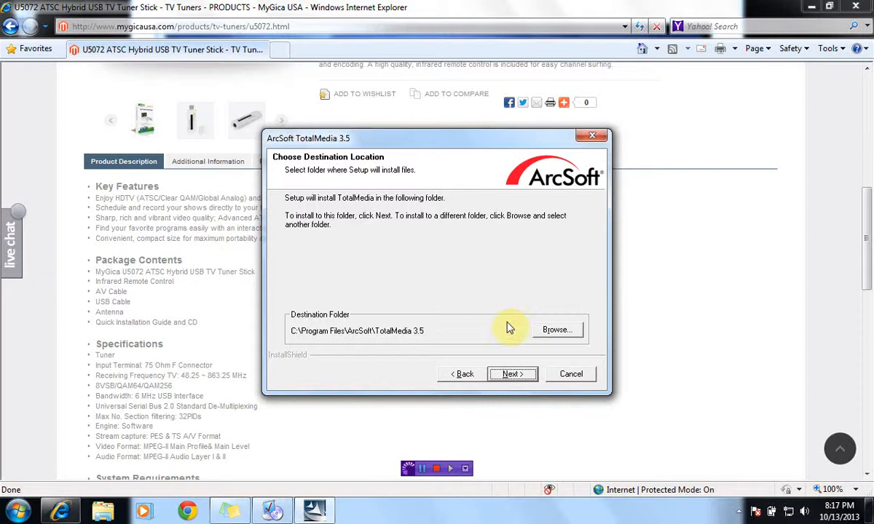
Install TotalMedia to C:\Program Files\ArcSoft\TotalMedia 3.5 with the program folder ArcSoft TotalMedia 3.5, and finish the wizard.
{"action": "left_click", "coordinate": [512, 375]}
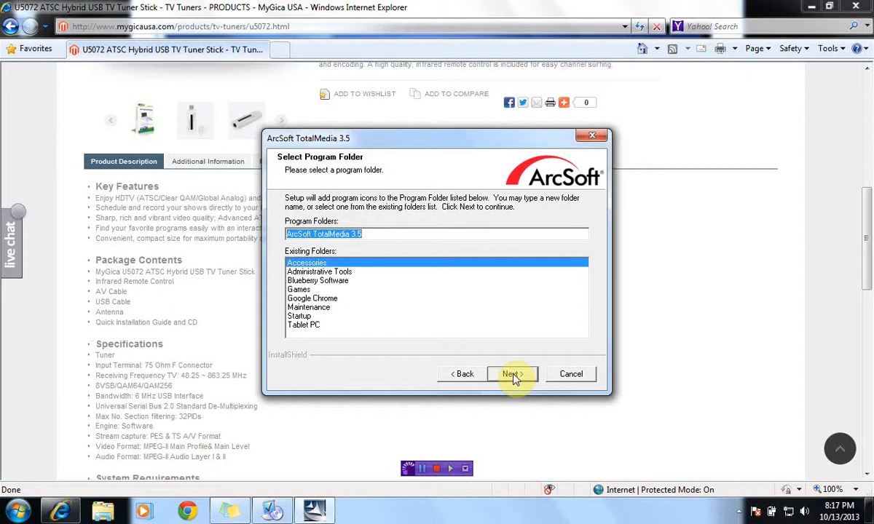
{"action": "left_click", "coordinate": [513, 375]}
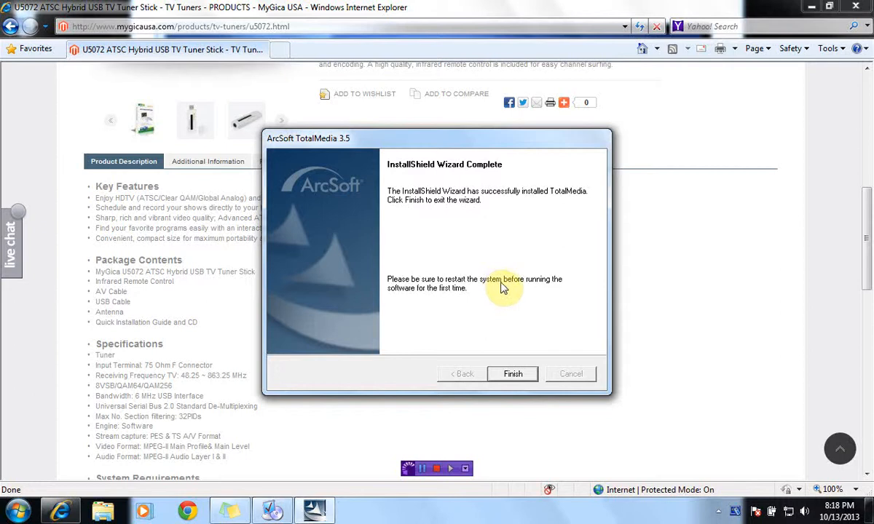
{"action": "left_click", "coordinate": [520, 376]}
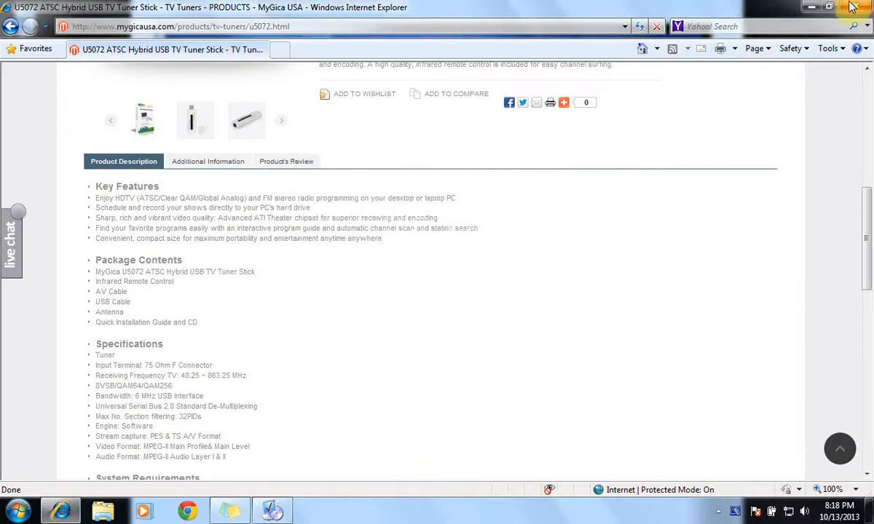
Minimize the browser and restart the computer, dismissing the Action Center notice and the driver installation window after startup.
{"action": "left_click", "coordinate": [809, 5]}
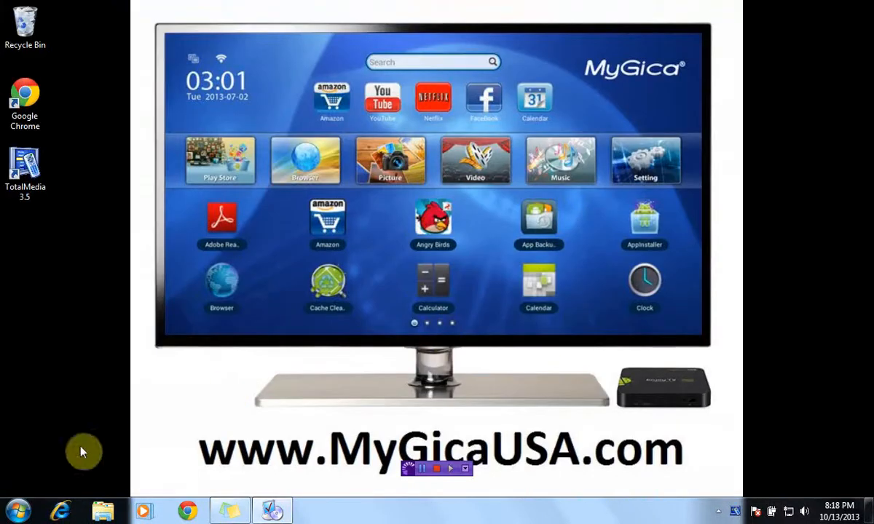
{"action": "left_click", "coordinate": [16, 509]}
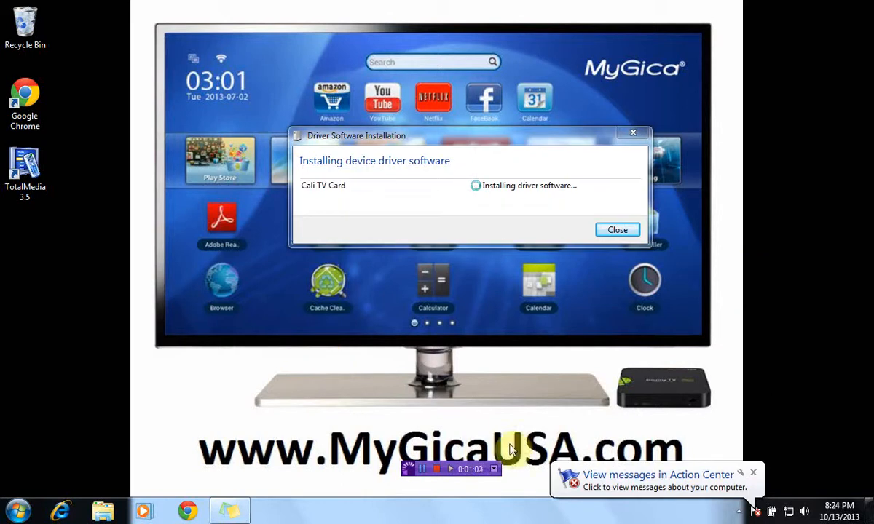
{"action": "left_click", "coordinate": [753, 473]}
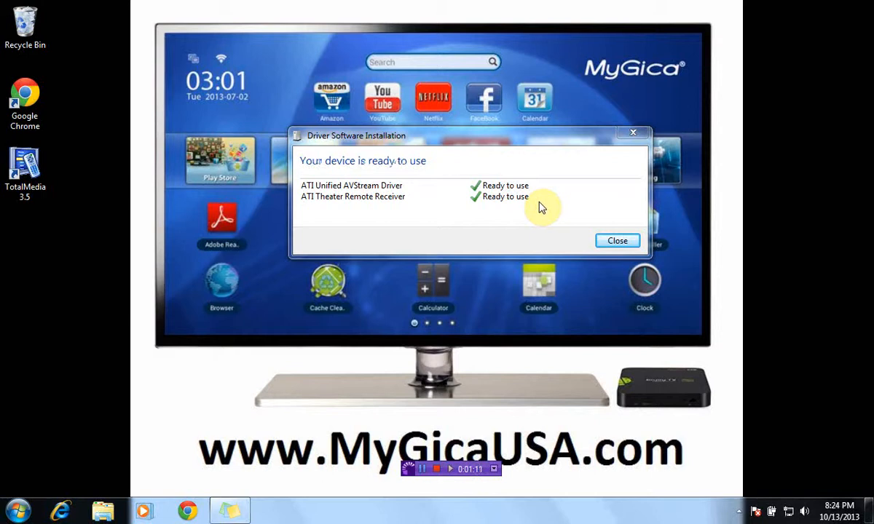
{"action": "left_click", "coordinate": [603, 243]}
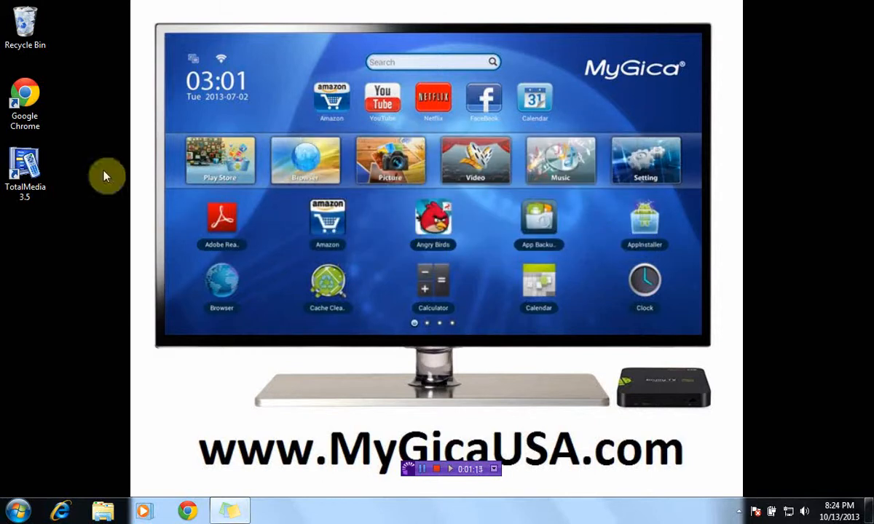
Launch TotalMedia 3.5 and open the TV Signal setup wizard from the TV settings.
{"action": "left_click", "coordinate": [37, 157]}
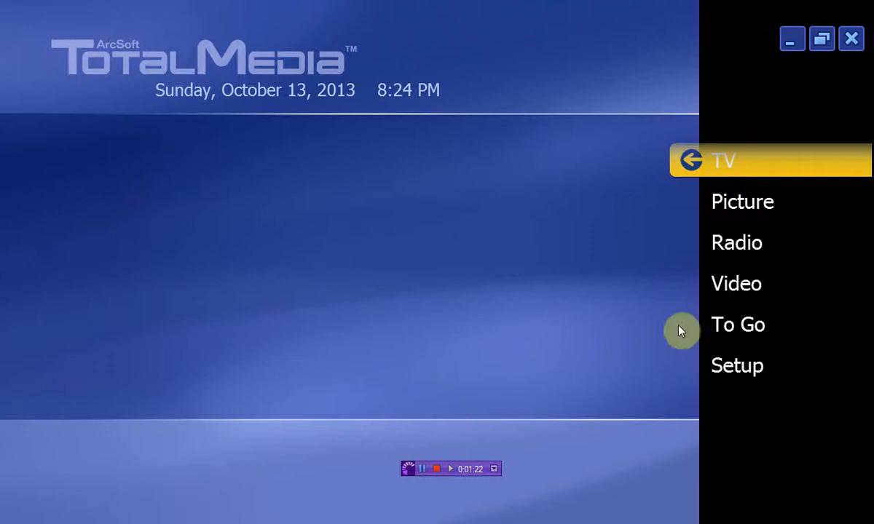
{"action": "left_click", "coordinate": [741, 367]}
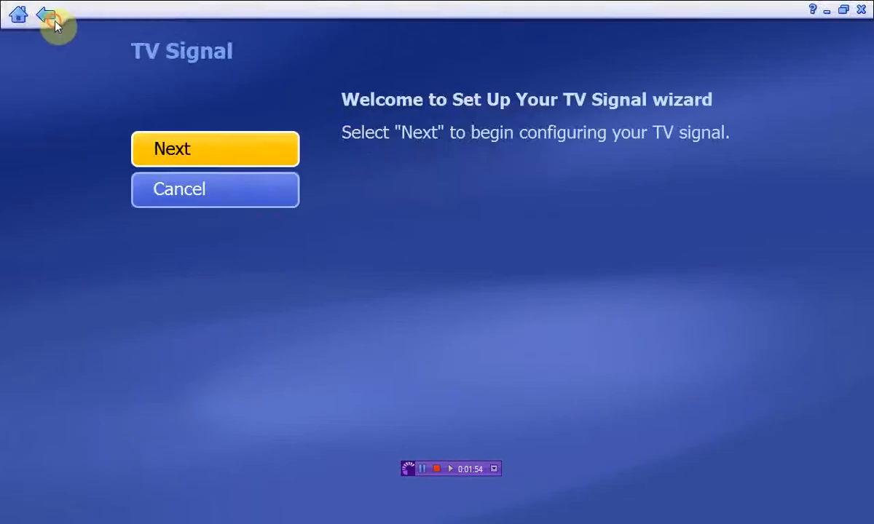
{"action": "left_click", "coordinate": [53, 21]}
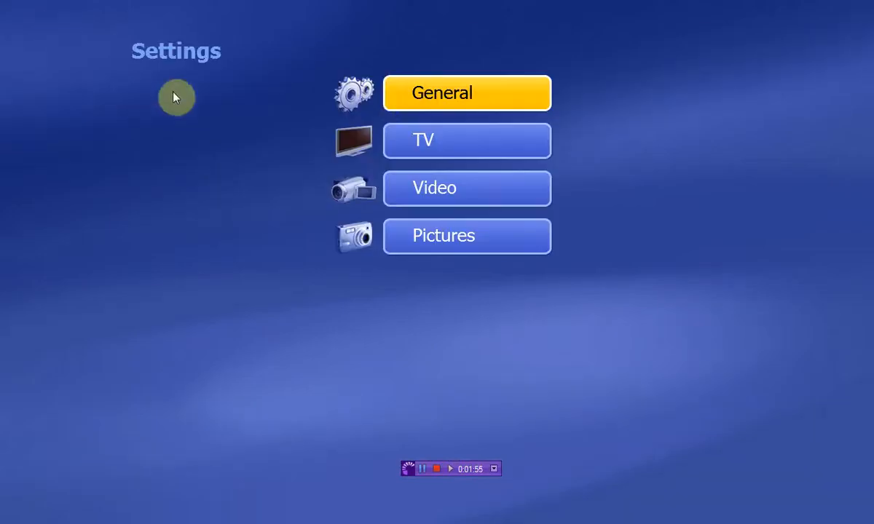
{"action": "left_click", "coordinate": [424, 145]}
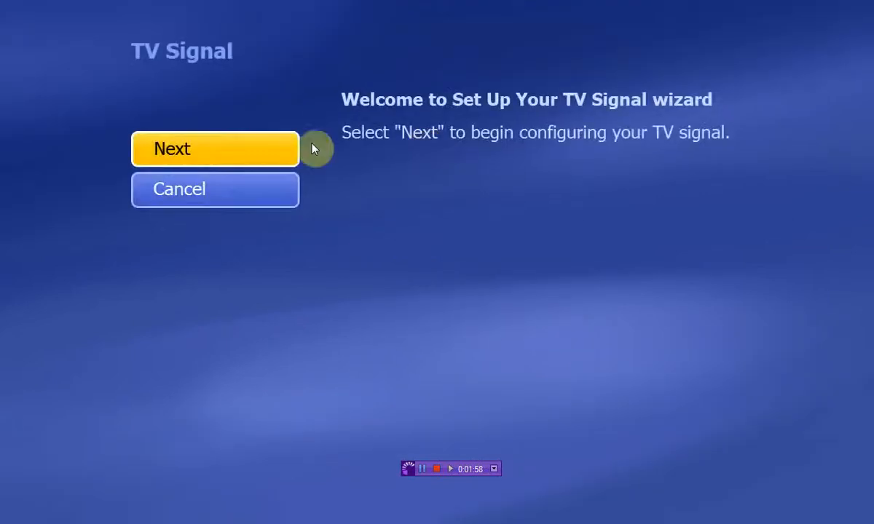
Begin configuring the TV signal, keeping United States as the region and selecting ATI BDA Digital Tuner as the video device.
{"action": "left_click", "coordinate": [282, 150]}
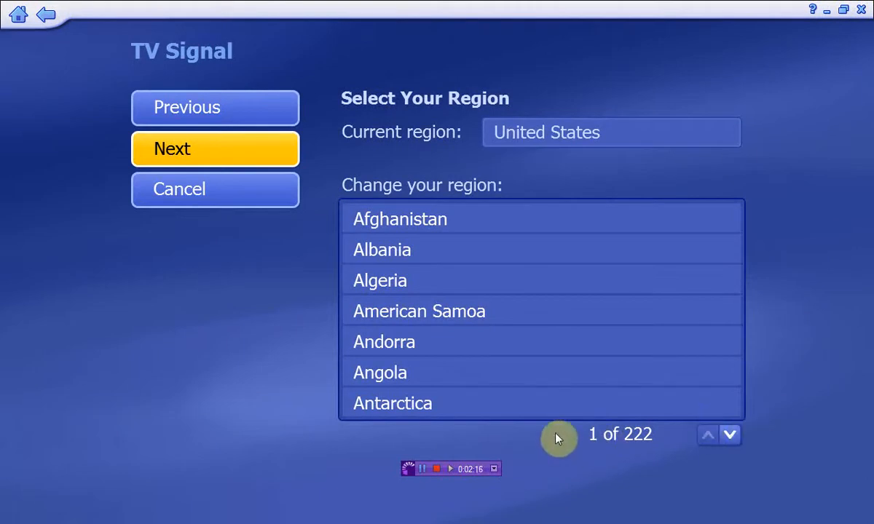
{"action": "left_click", "coordinate": [244, 139]}
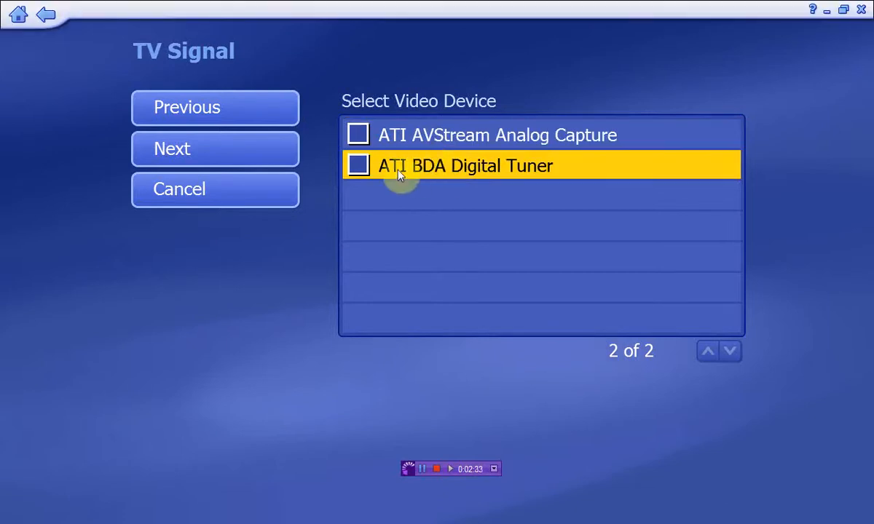
{"action": "left_click", "coordinate": [361, 166]}
{"action": "left_click", "coordinate": [271, 151]}
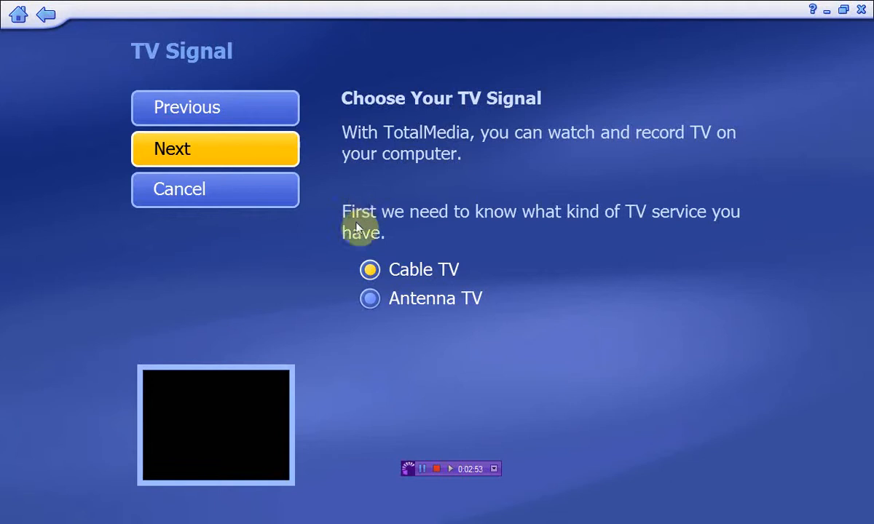
Choose Antenna TV as the TV service and scan for available channels.
{"action": "left_click", "coordinate": [369, 300]}
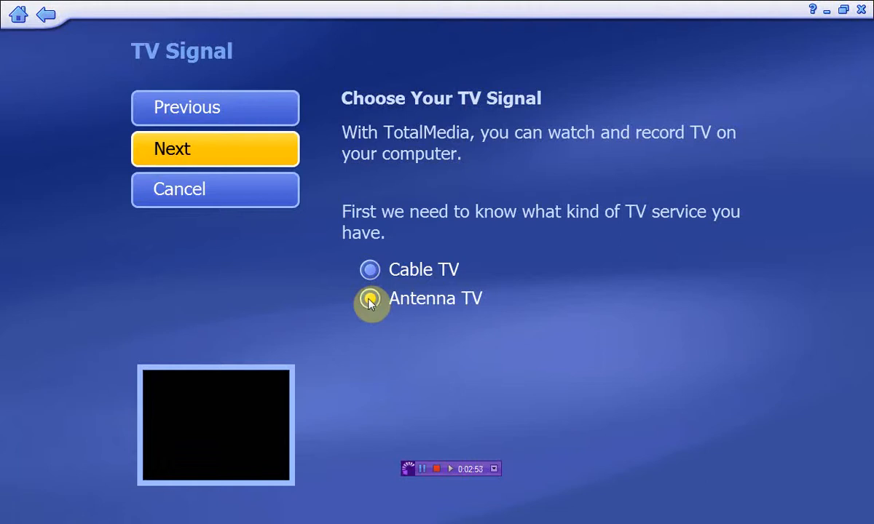
{"action": "left_click", "coordinate": [266, 149]}
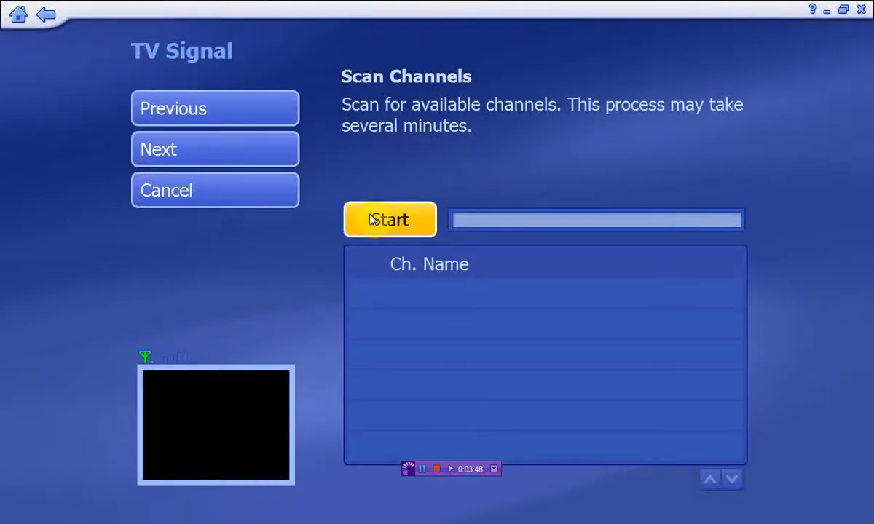
{"action": "left_click", "coordinate": [371, 219]}
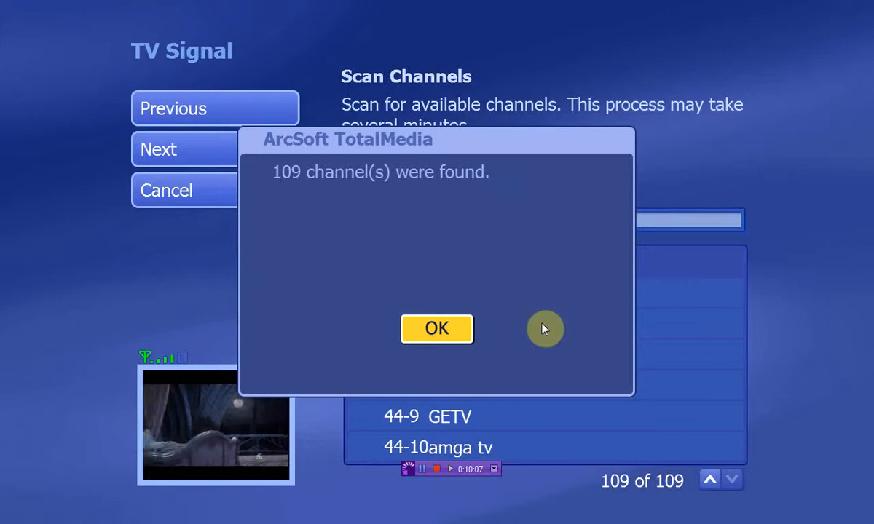
{"action": "left_click", "coordinate": [456, 342]}
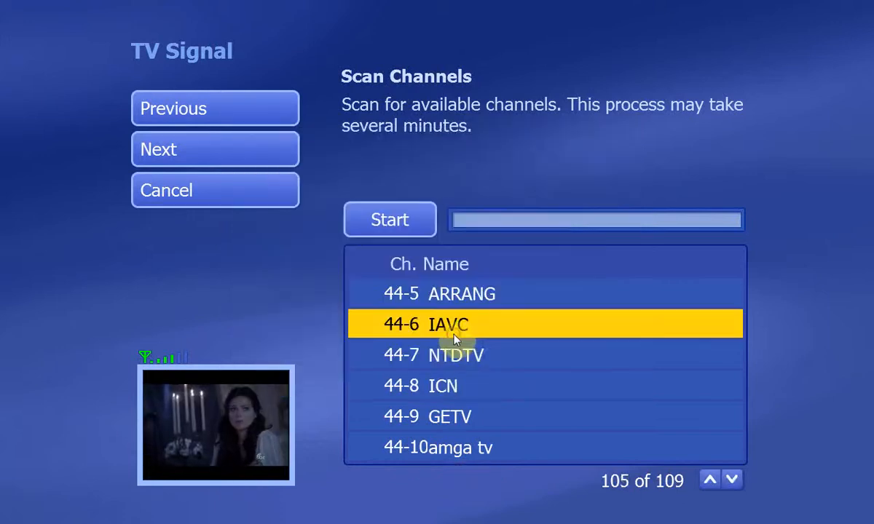
{"action": "left_click", "coordinate": [222, 148]}
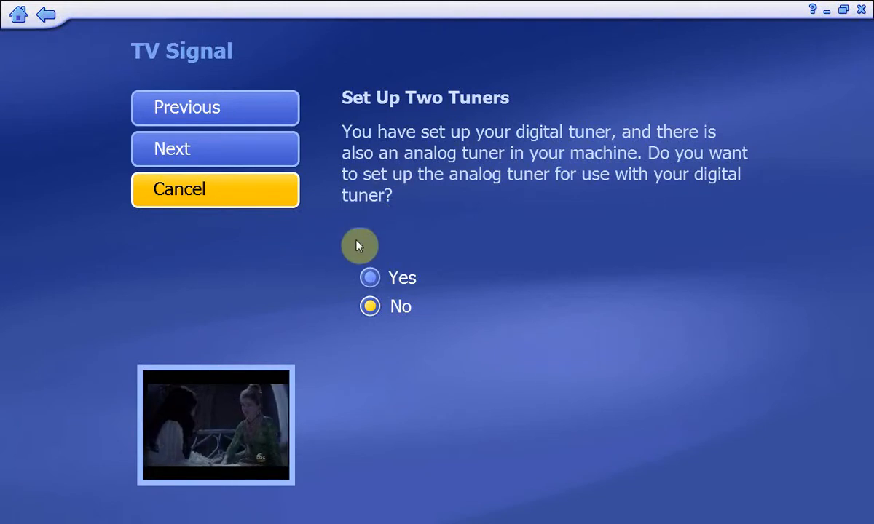
Decline the analog tuner setup, choose Yes for browsing the Internet EPG, and finish the TV signal wizard.
{"action": "left_click", "coordinate": [279, 151]}
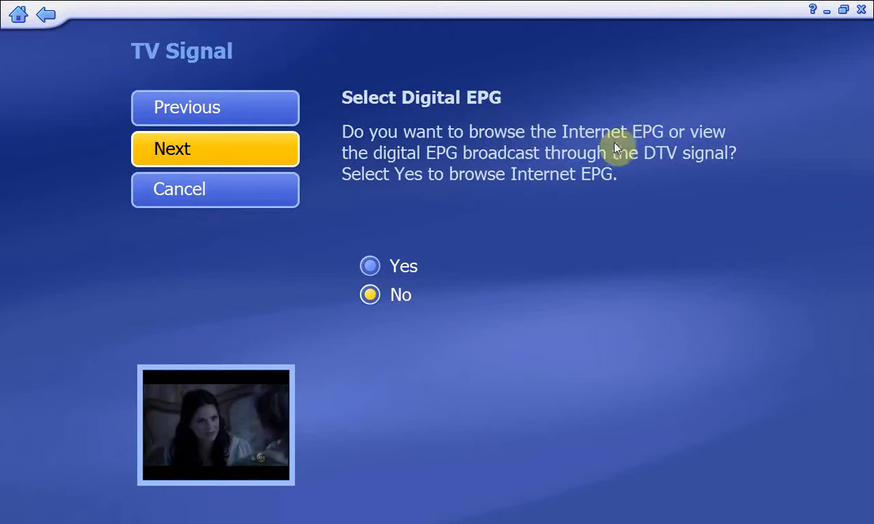
{"action": "left_click", "coordinate": [393, 267]}
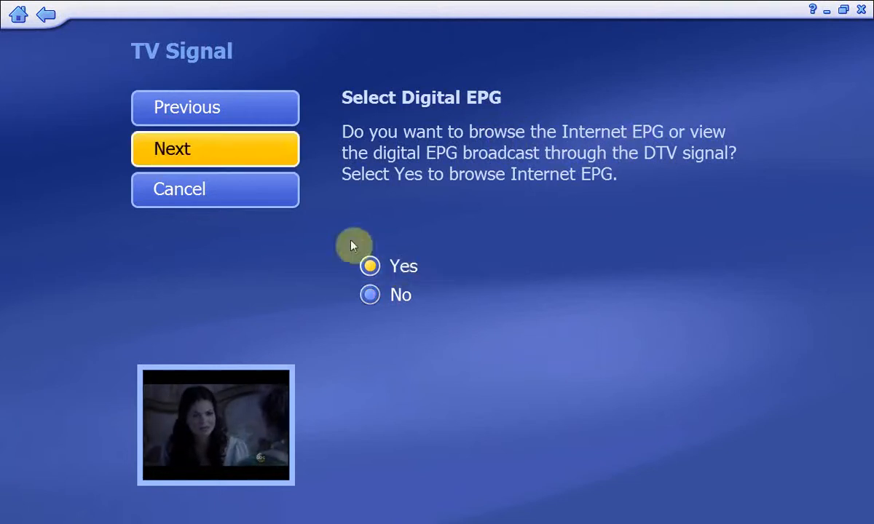
{"action": "left_click", "coordinate": [270, 153]}
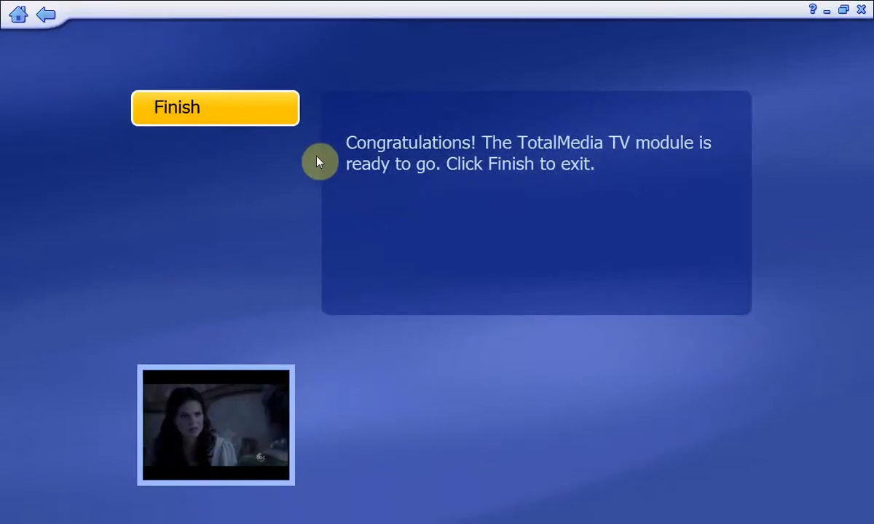
{"action": "left_click", "coordinate": [263, 117]}
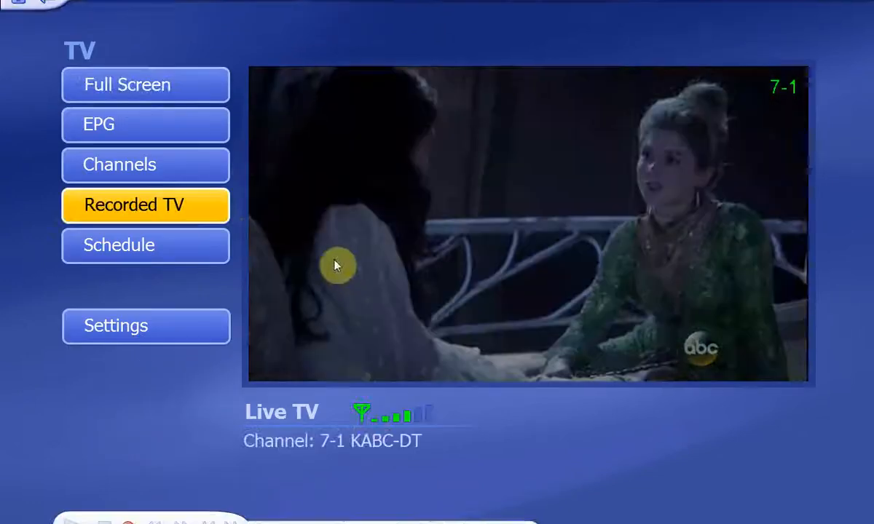
Lower the live TV volume to 10.
{"action": "left_click", "coordinate": [283, 513]}
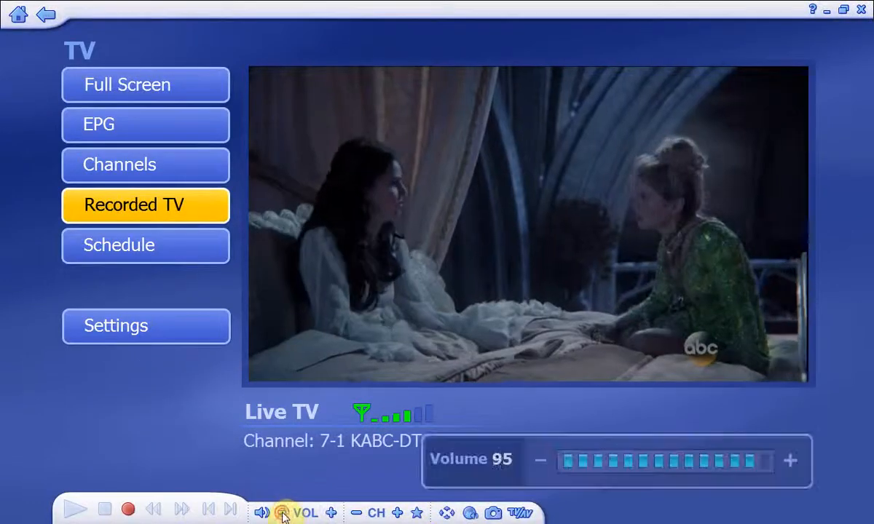
{"action": "left_click", "coordinate": [282, 513]}
{"action": "left_click", "coordinate": [282, 513]}
{"action": "left_click", "coordinate": [283, 513]}
{"action": "left_click", "coordinate": [283, 513]}
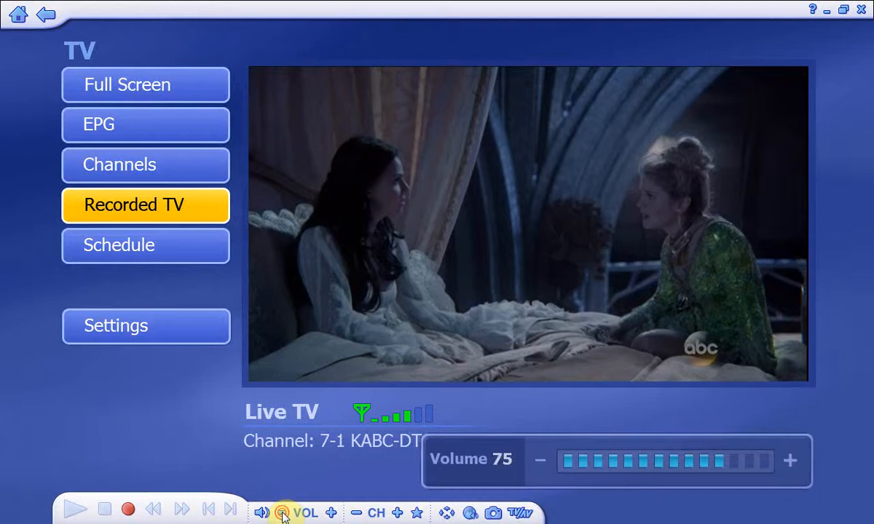
{"action": "left_click", "coordinate": [282, 513]}
{"action": "left_click", "coordinate": [283, 514]}
{"action": "left_click", "coordinate": [283, 513]}
{"action": "left_click", "coordinate": [283, 513]}
{"action": "left_click", "coordinate": [283, 514]}
{"action": "left_click", "coordinate": [282, 513]}
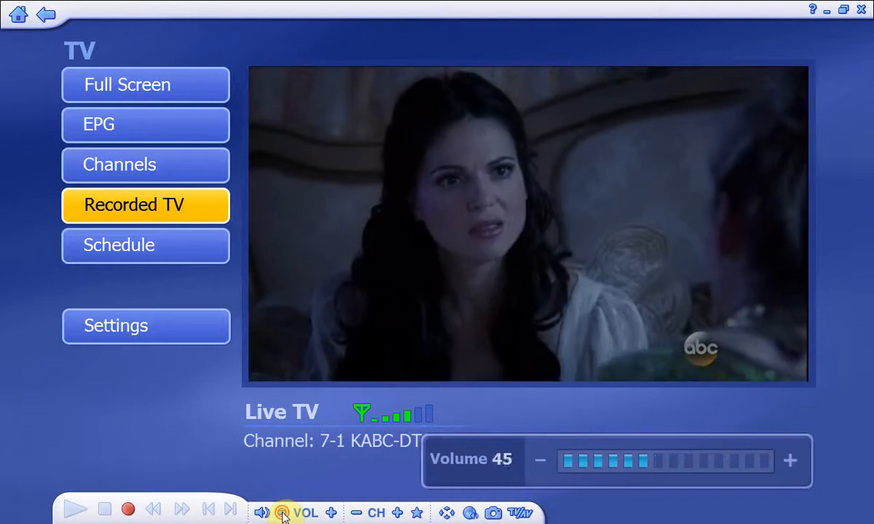
{"action": "left_click", "coordinate": [283, 513]}
{"action": "left_click", "coordinate": [283, 513]}
{"action": "left_click", "coordinate": [283, 513]}
{"action": "left_click", "coordinate": [283, 513]}
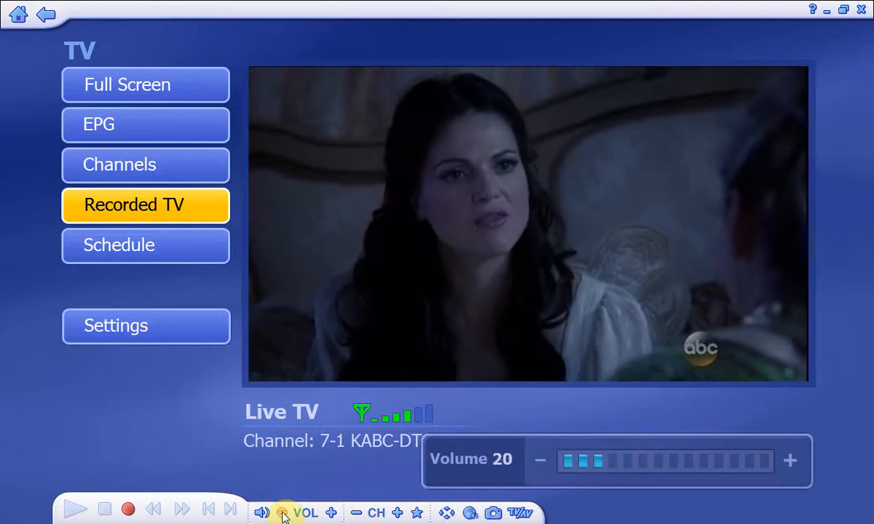
{"action": "left_click", "coordinate": [283, 513]}
{"action": "left_click", "coordinate": [282, 514]}
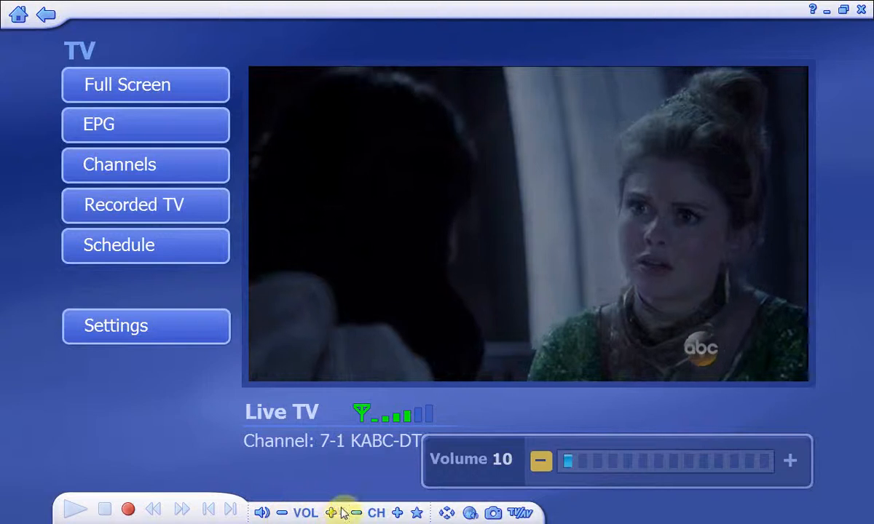
Try the volume at 15, return it to 10, and switch live TV to channel 11-1 KTTV DT.
{"action": "left_click", "coordinate": [333, 513]}
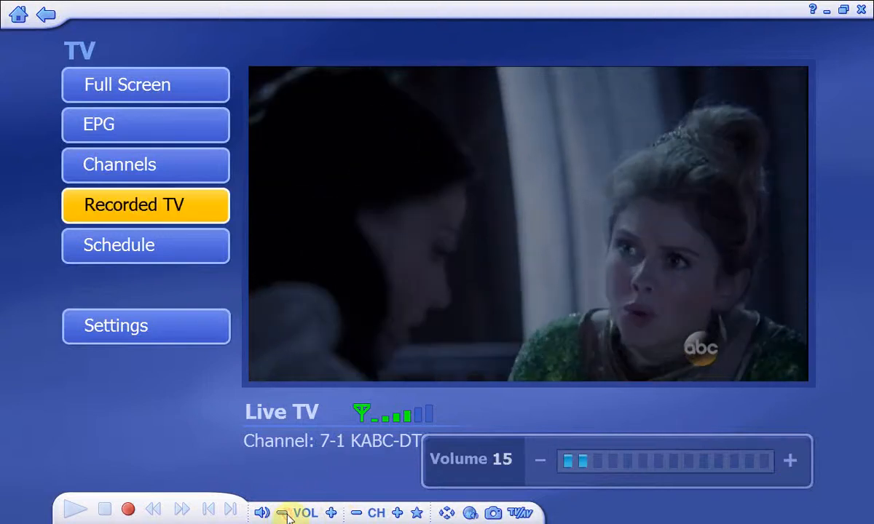
{"action": "left_click", "coordinate": [283, 514]}
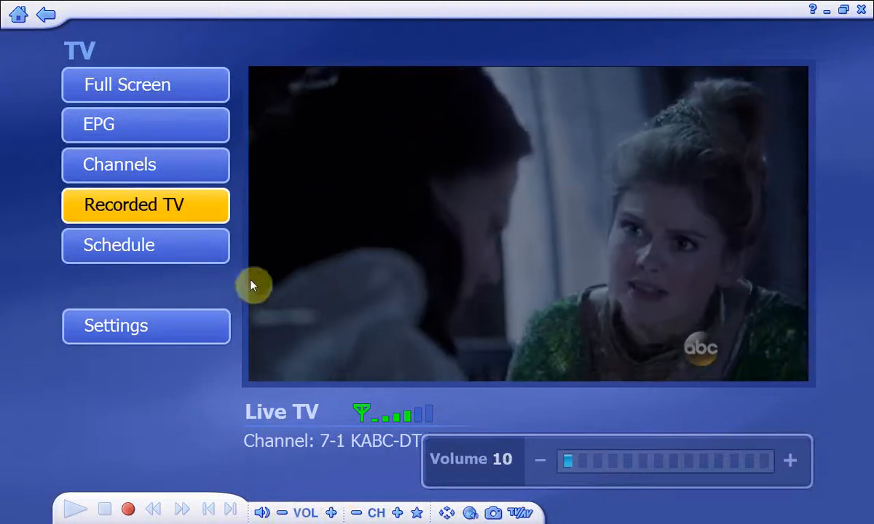
{"action": "left_click", "coordinate": [374, 513]}
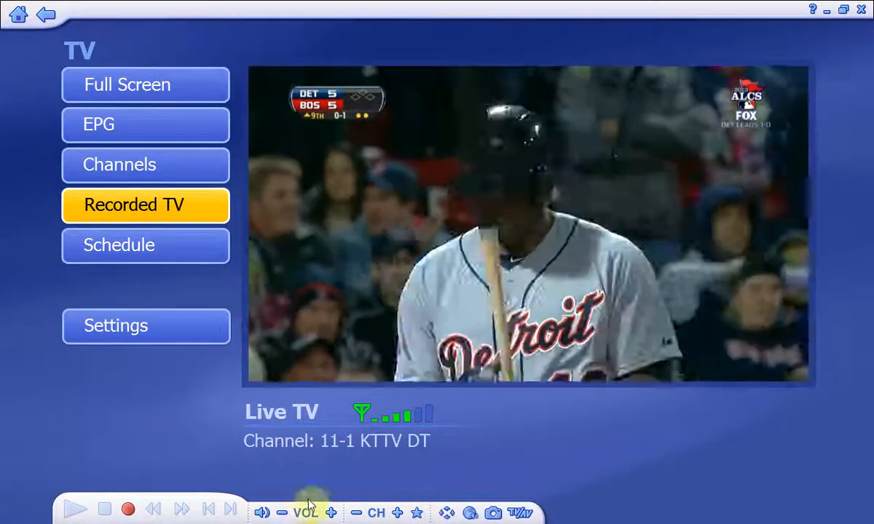
Raise the live TV volume to 25 and display the broadcast in full screen.
{"action": "left_click", "coordinate": [331, 512]}
{"action": "left_click", "coordinate": [330, 512]}
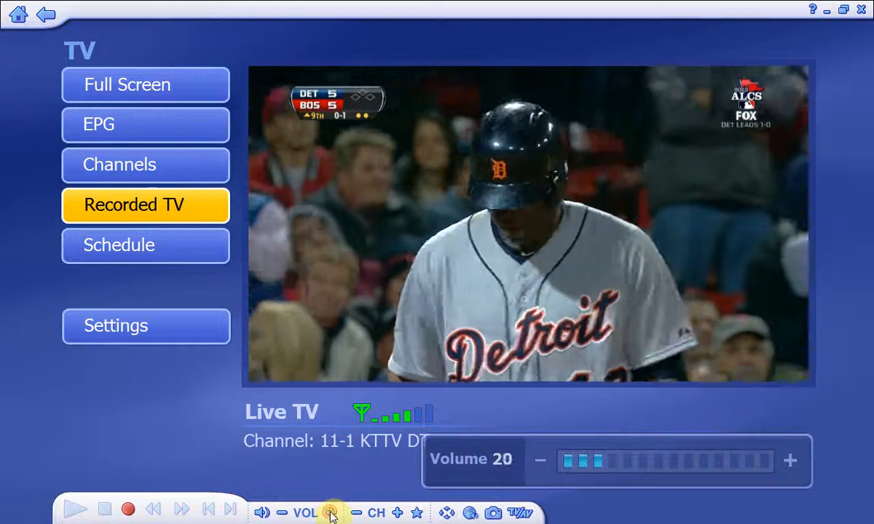
{"action": "left_click", "coordinate": [330, 512]}
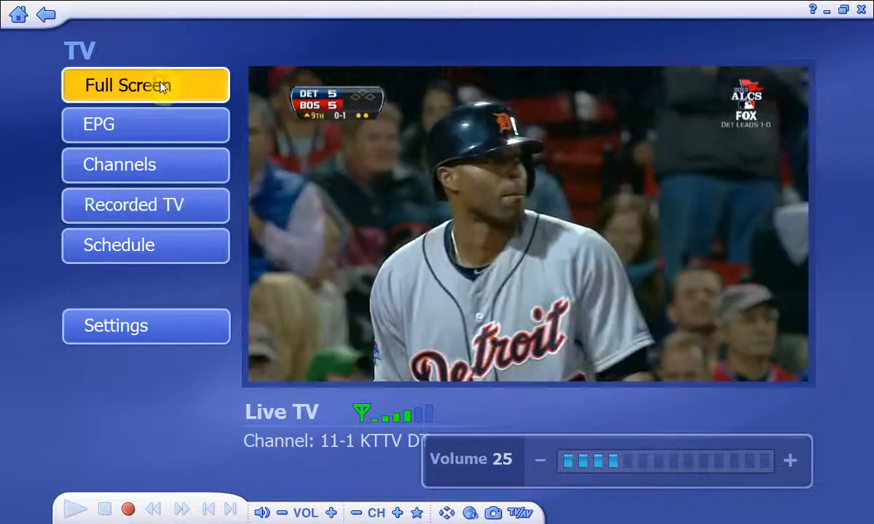
{"action": "left_click", "coordinate": [162, 83]}
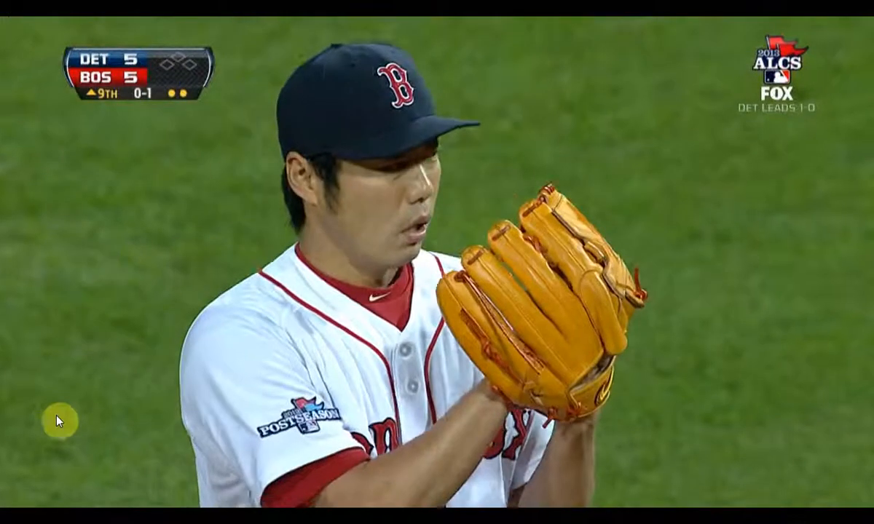